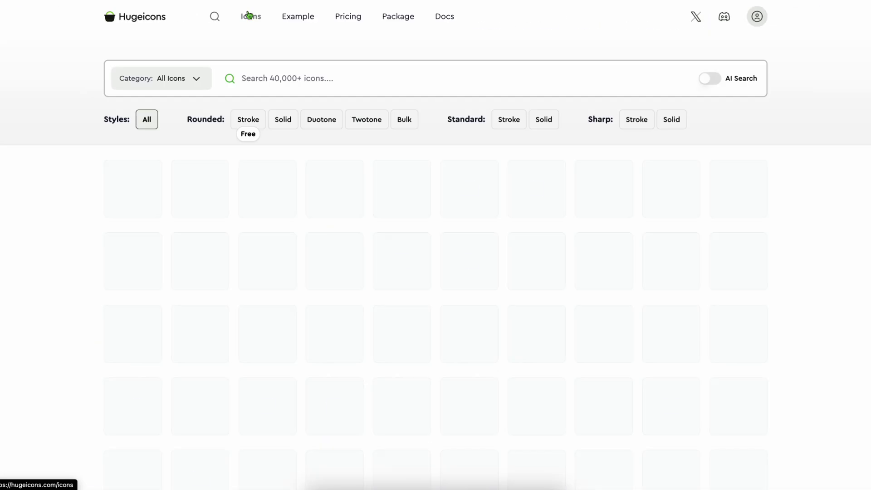
Step: Scroll the Majesticons page and the Phosphor grid down to the caret and cell-signal icons
scroll(327, 221, down, 15)
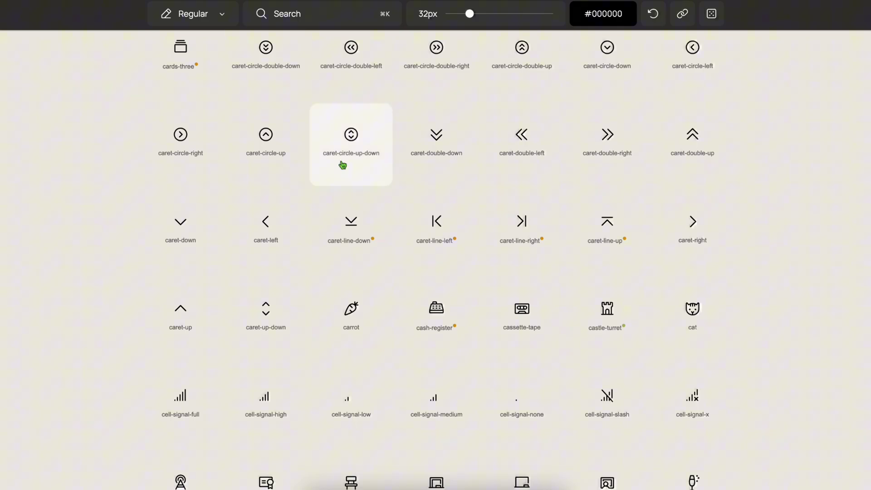
scroll(340, 164, down, 10)
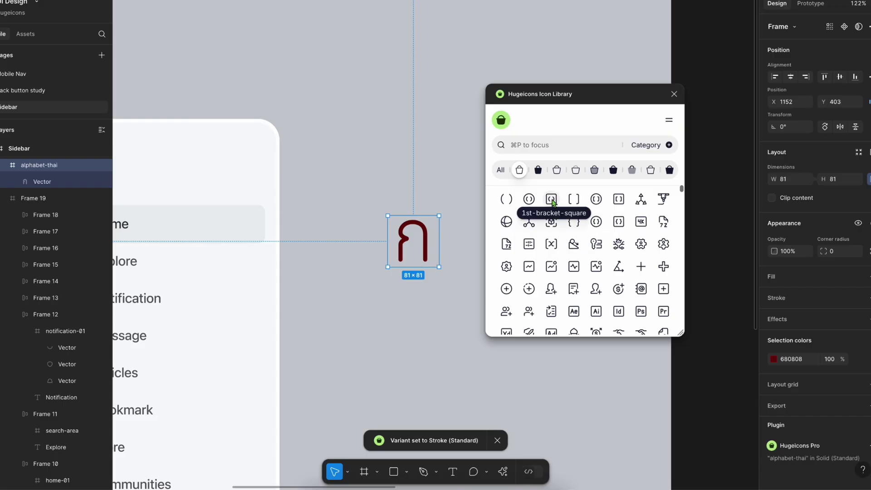
Step: Swap the canvas icon to 1st-bracket-square and scroll through Hugeicons' package integrations
click(551, 199)
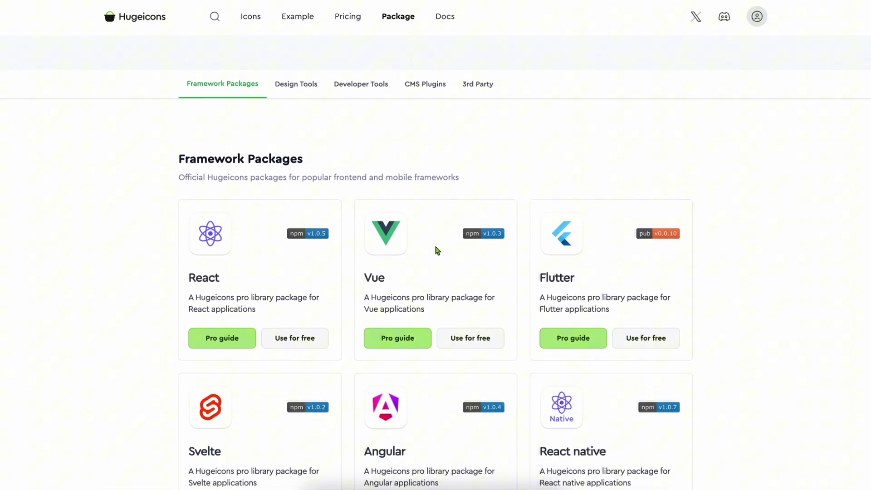
scroll(363, 247, down, 10)
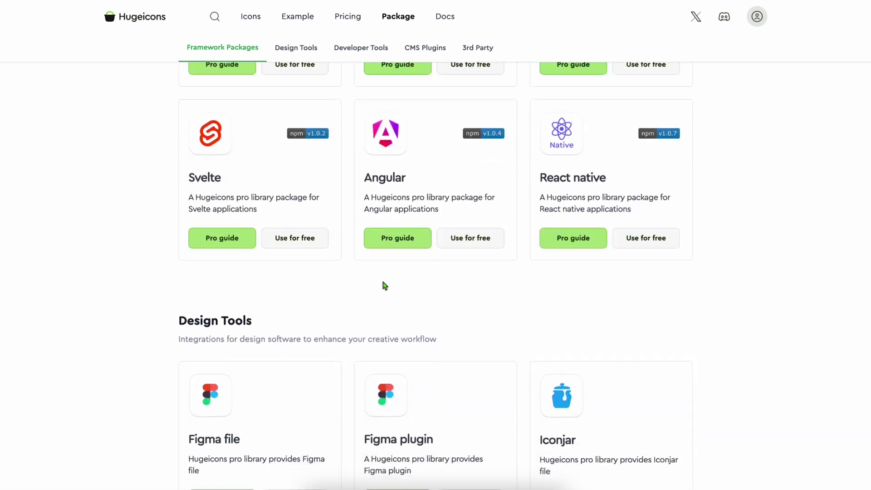
scroll(300, 343, down, 5)
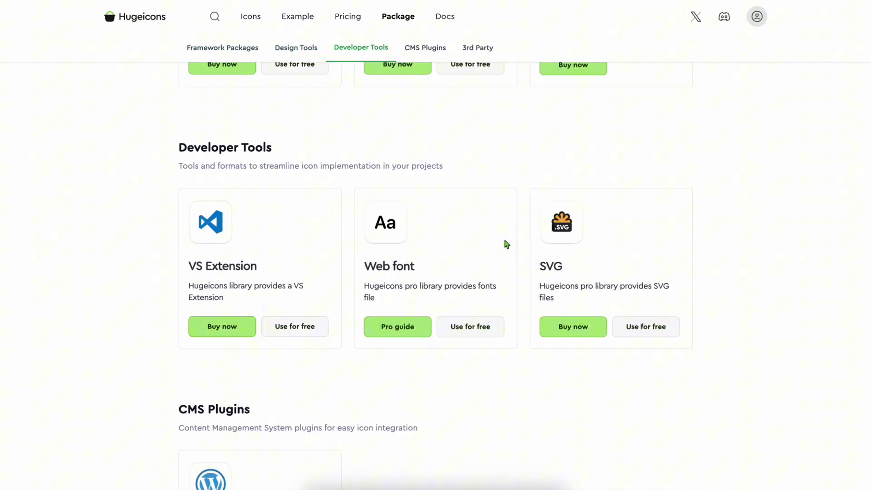
scroll(286, 400, down, 7)
scroll(276, 269, up, 13)
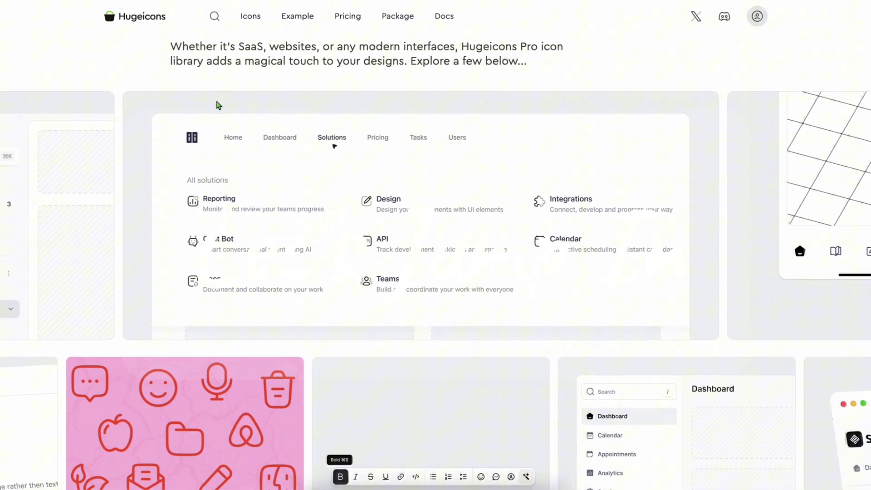
scroll(216, 105, down, 10)
Step: Return to the Hugeicons homepage and scroll down to its Figma plugin section
click(138, 18)
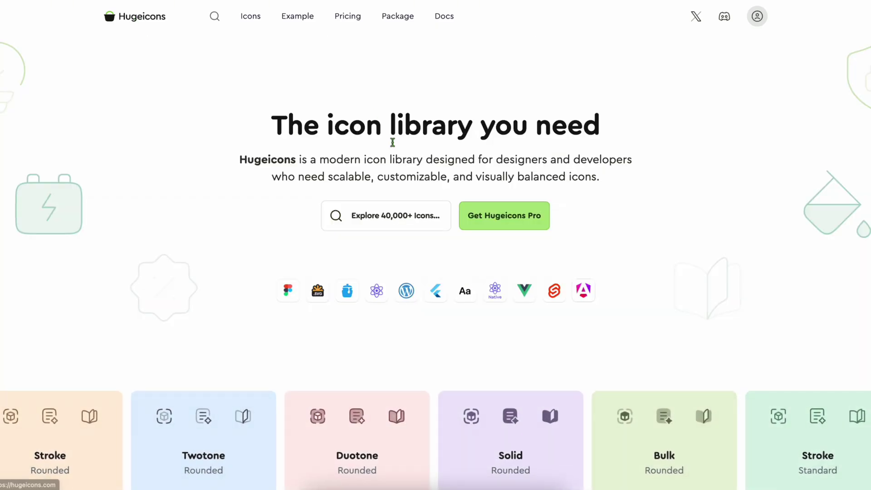
scroll(393, 143, down, 7)
scroll(394, 147, up, 3)
scroll(394, 146, up, 4)
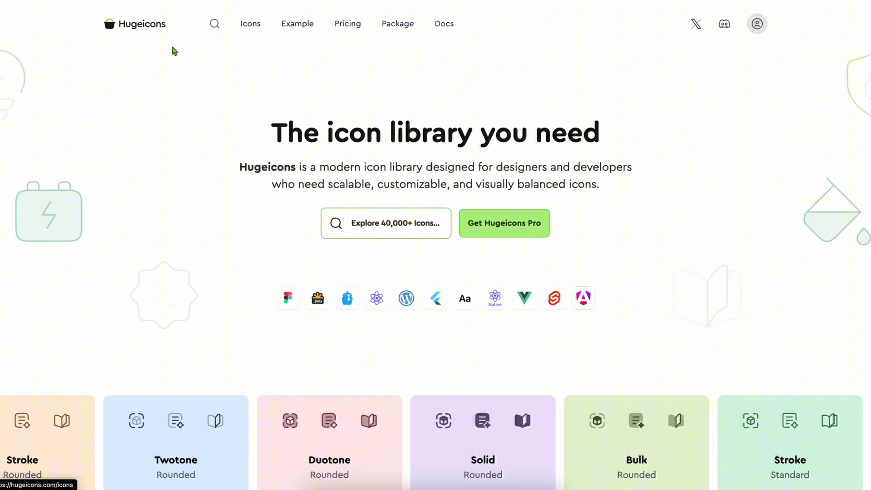
scroll(323, 141, down, 15)
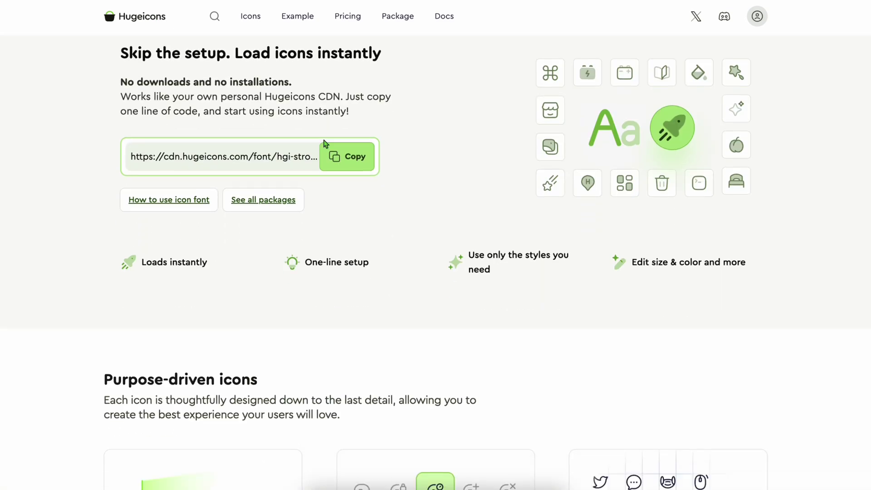
scroll(325, 144, down, 15)
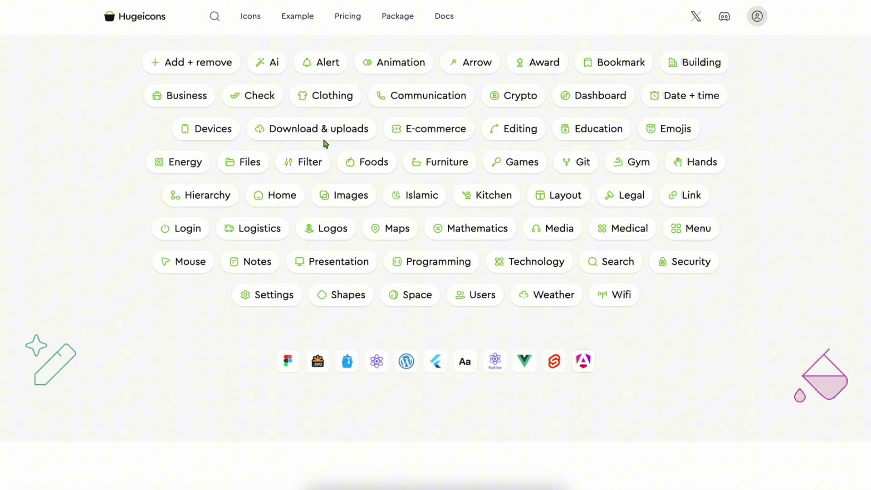
scroll(325, 143, down, 2)
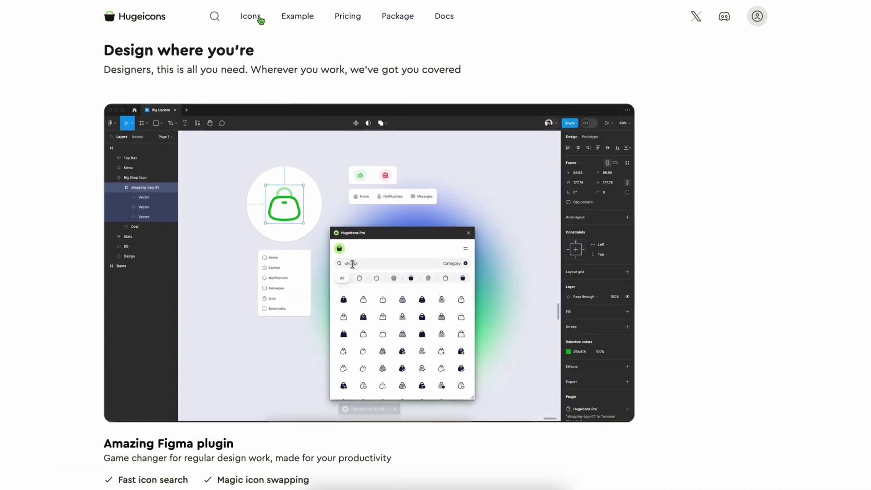
Step: Filter the icon library to Rounded Stroke and view first-bracket-circle, cancel-circle and 2nd-bracket-circle
click(250, 15)
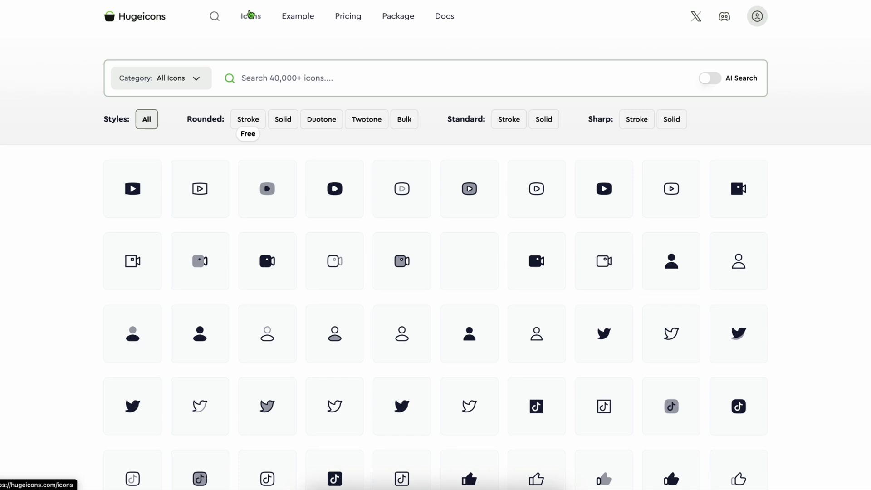
click(251, 125)
scroll(369, 309, down, 5)
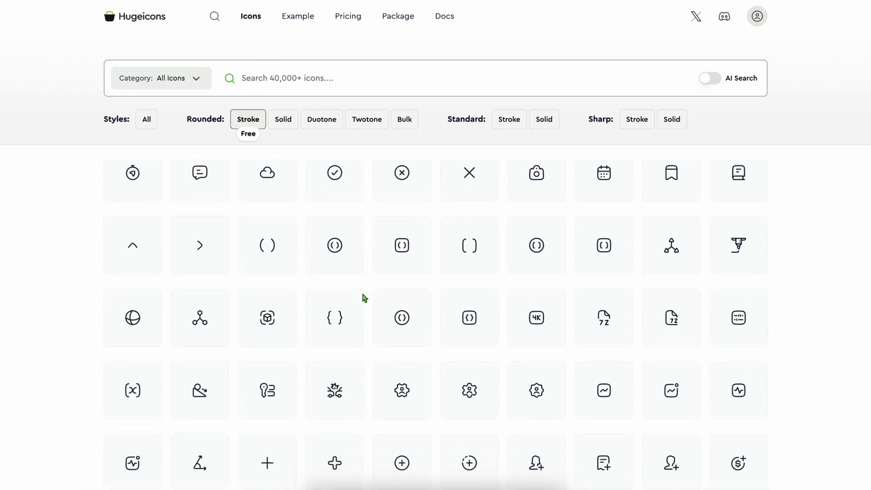
click(335, 247)
click(401, 172)
click(536, 248)
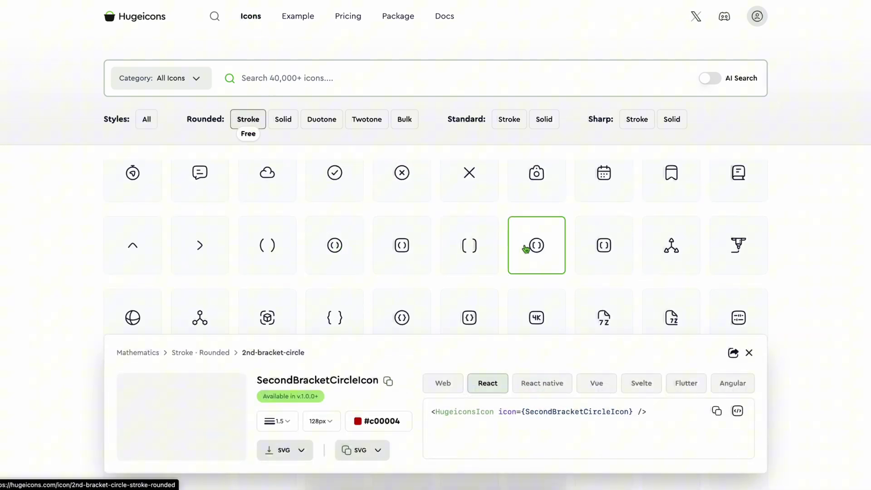
Step: Make the icon colour blue, then preview Cancel01, 1st-bracket-square, AddTeam02, add-to-list, Advertisement and AiBrain03
click(379, 421)
click(385, 332)
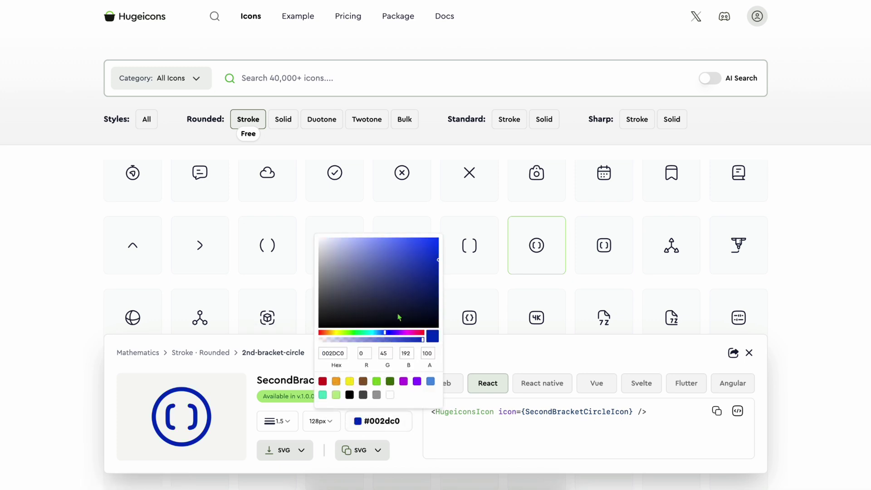
click(451, 196)
click(395, 239)
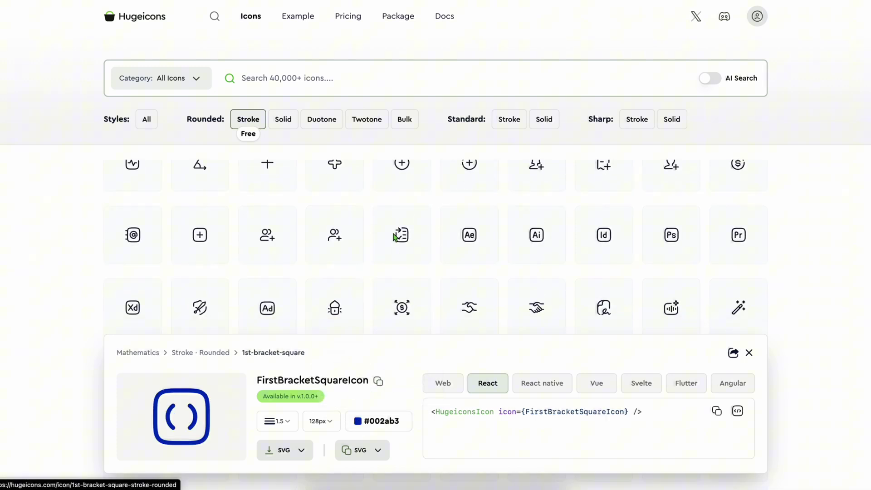
click(347, 245)
click(418, 241)
scroll(301, 230, down, 3)
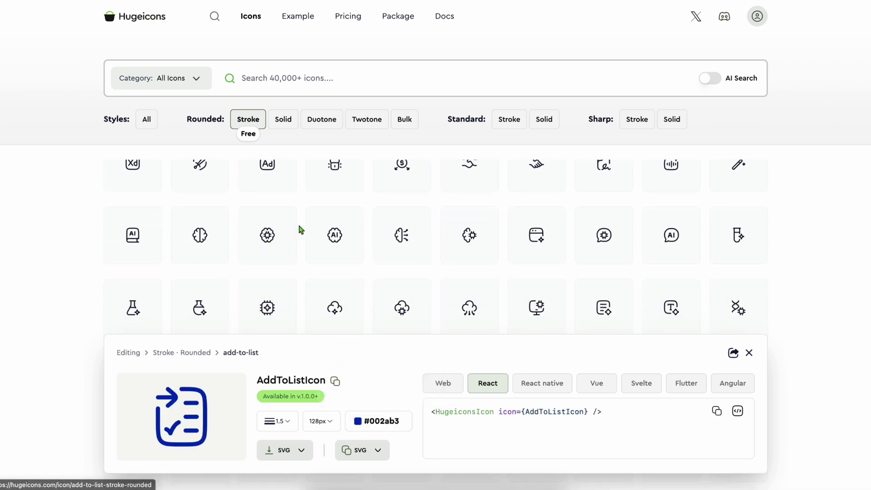
click(266, 177)
click(336, 240)
Step: Show all styles again and preview share-01, shopping-bag-01, sharp search-01 and sharp pencil icons
click(147, 120)
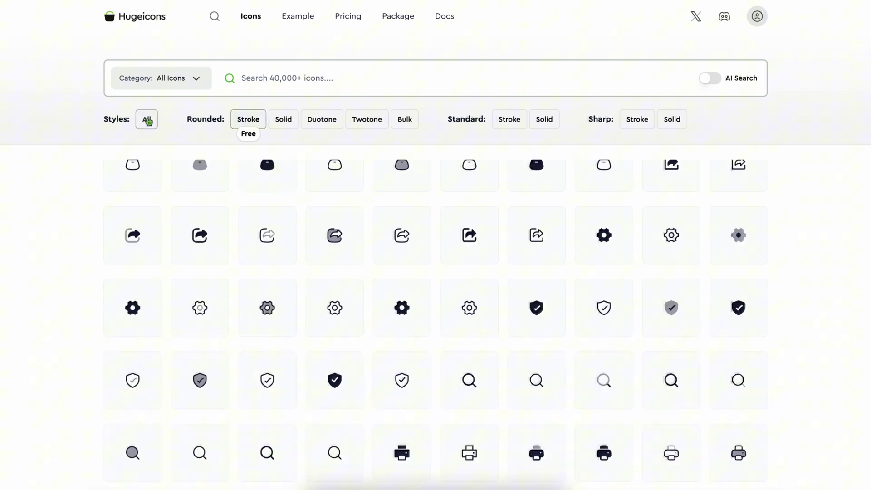
click(265, 237)
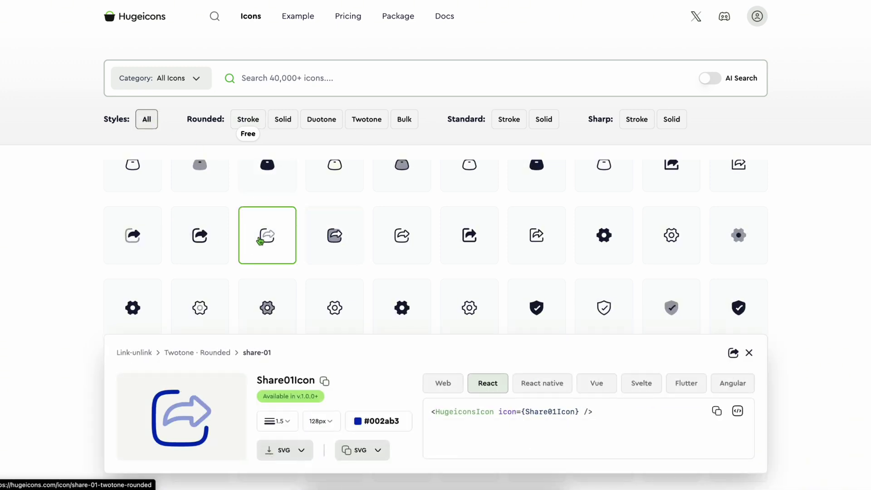
click(447, 243)
click(527, 187)
scroll(546, 271, down, 3)
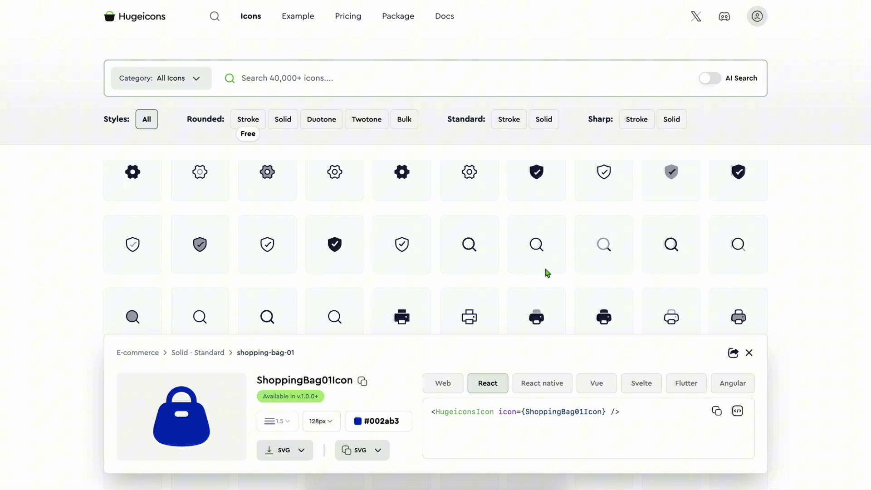
click(540, 253)
scroll(460, 255, down, 3)
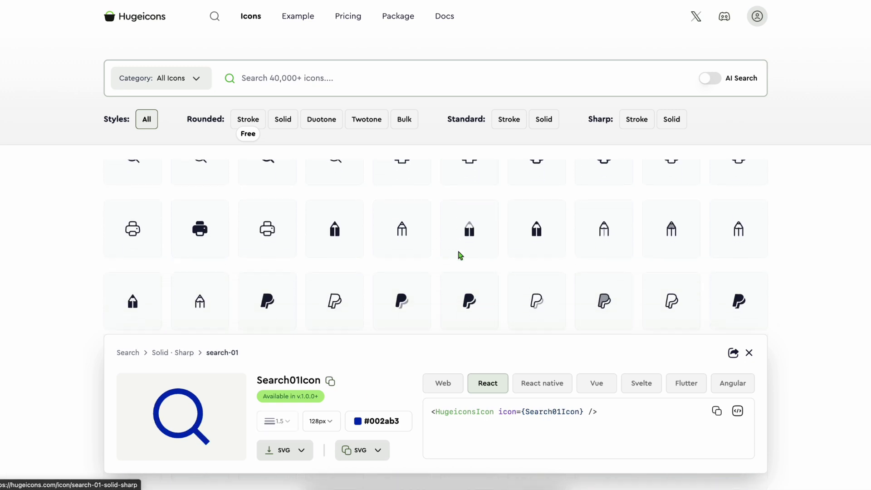
click(402, 229)
scroll(404, 230, down, 8)
scroll(360, 274, down, 10)
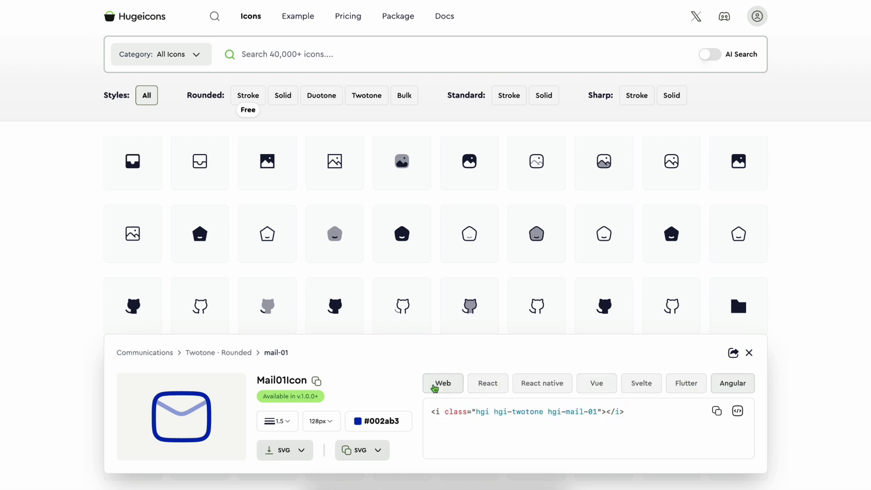
Step: View mail-01's full code, then in Figma's Hugeicons plugin try the home-06 and home-01 icons
click(738, 411)
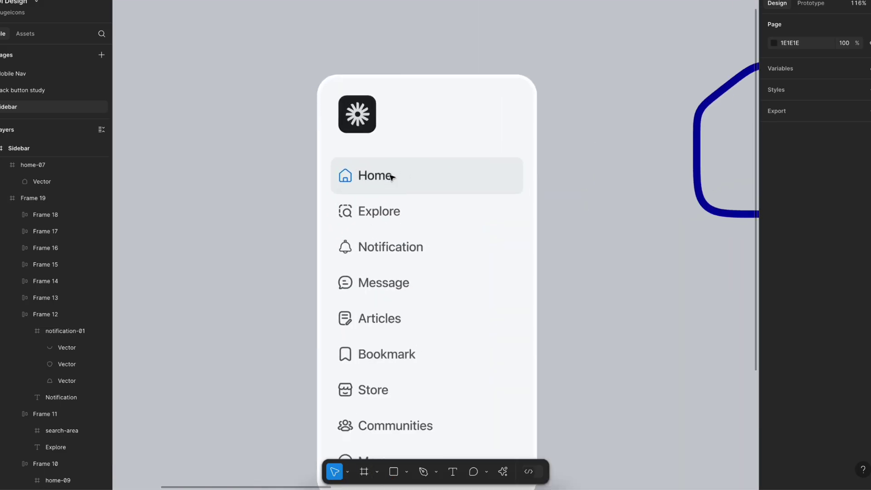
key(ctrl+/)
key(Return)
text(home)
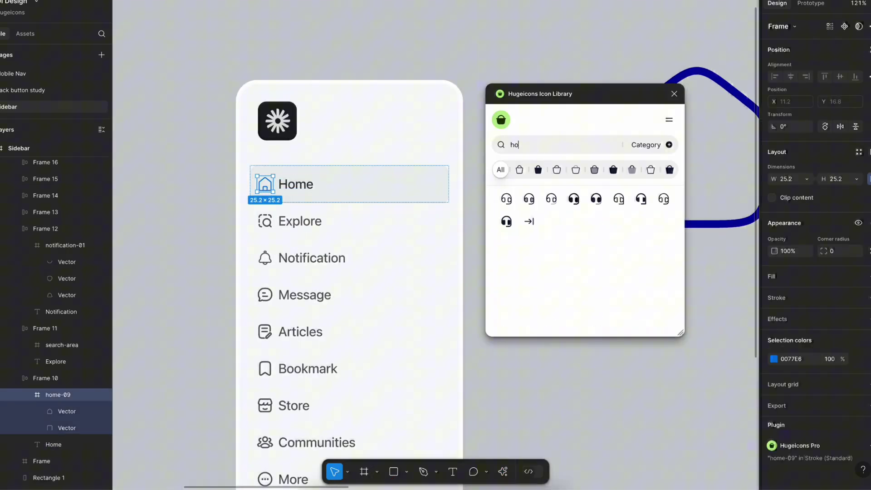
click(551, 198)
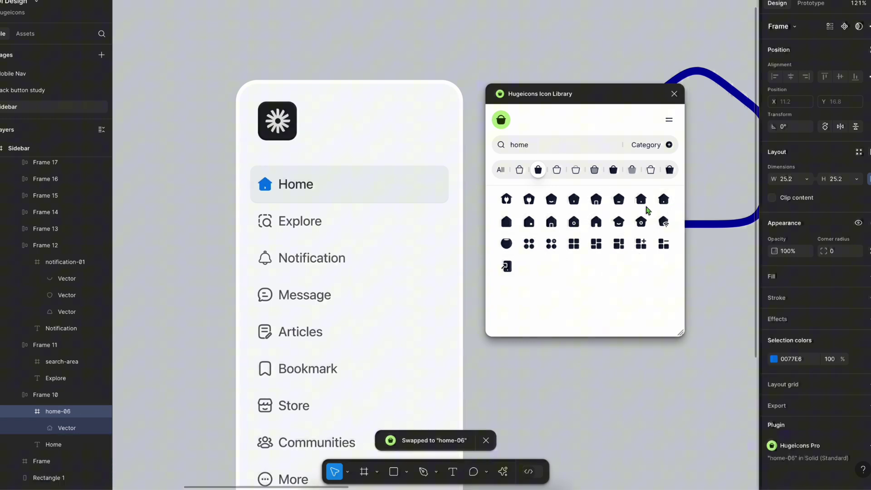
click(551, 198)
scroll(401, 143, right, 3)
scroll(401, 144, down, 1)
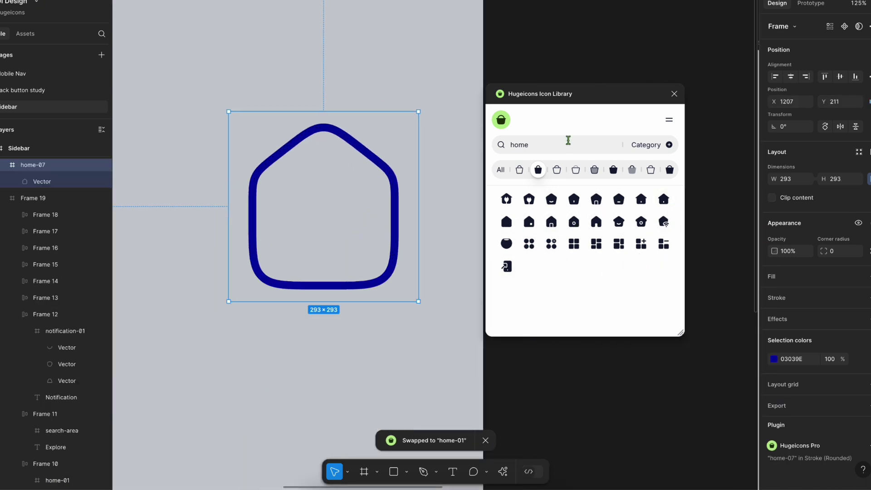
Step: Search the plugin for 'sear' and swap the canvas icon to the stroke-style search-01
triple_click(568, 141)
text(searc)
click(596, 200)
click(551, 221)
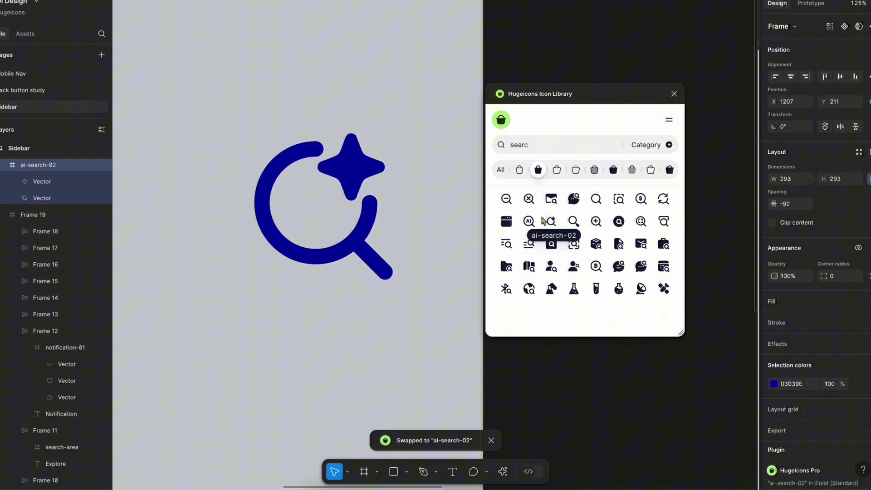
click(519, 169)
click(598, 200)
Step: Recolour the search-01 icon dark red 8C0009 and close the plugin
click(775, 384)
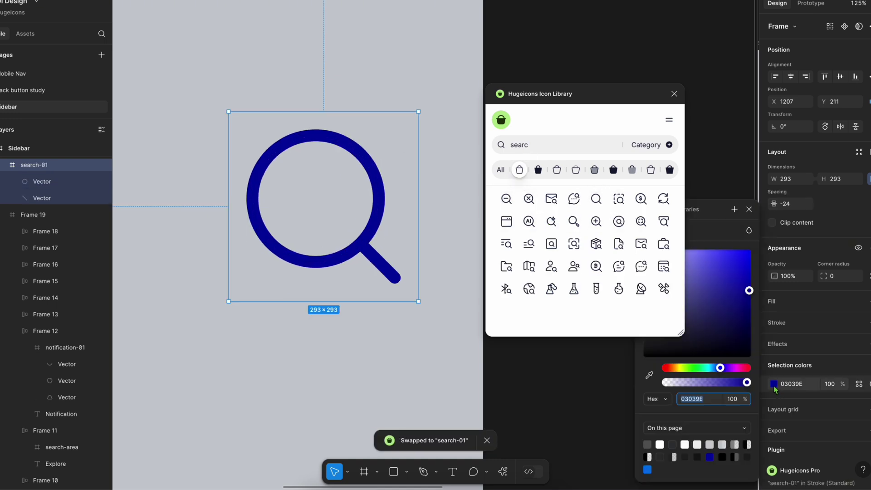
drag(718, 367, 747, 368)
click(749, 297)
click(674, 93)
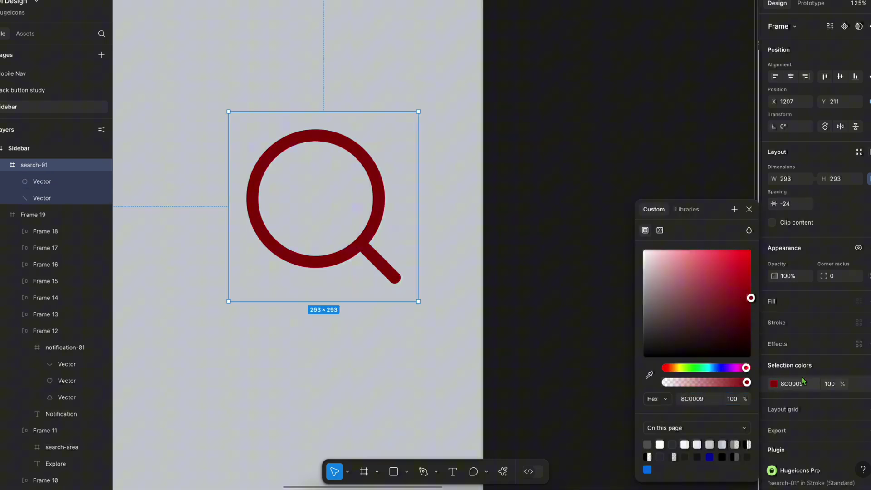
key(Escape)
Step: Select the search-01 frame and resize it from its top edge to 301×301
double_click(249, 199)
click(397, 282)
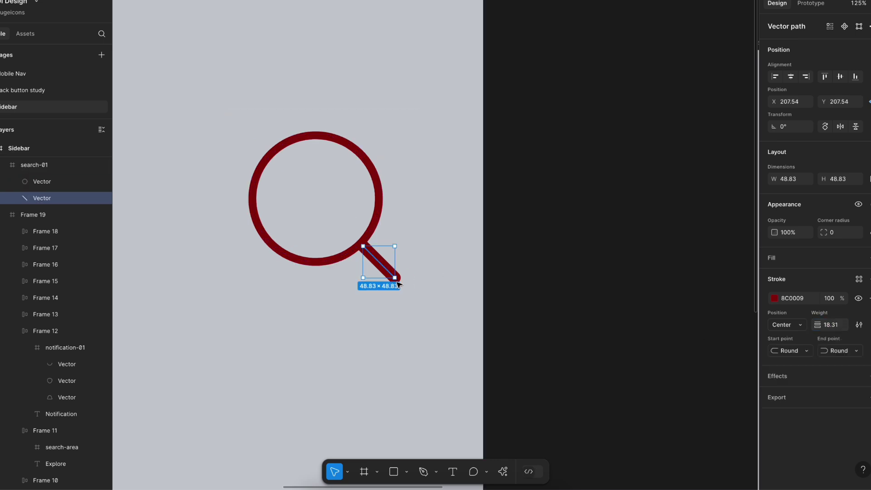
key(Escape)
drag(336, 137, 346, 109)
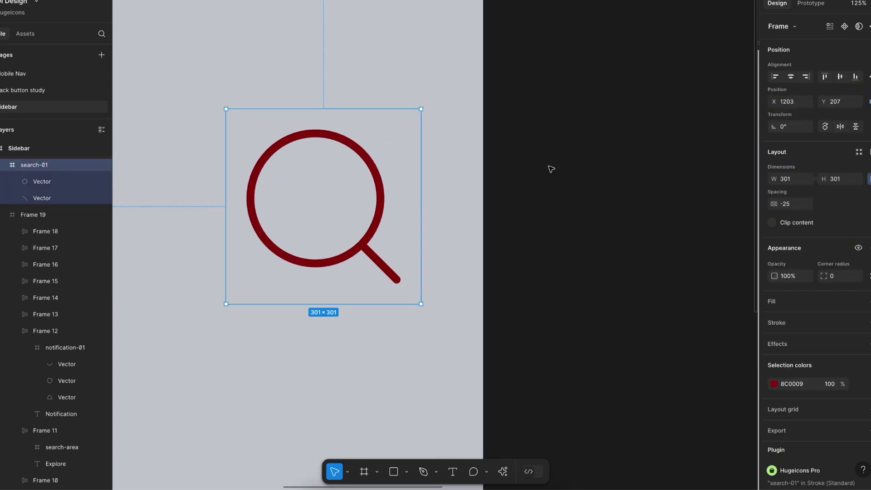
drag(422, 128, 610, 172)
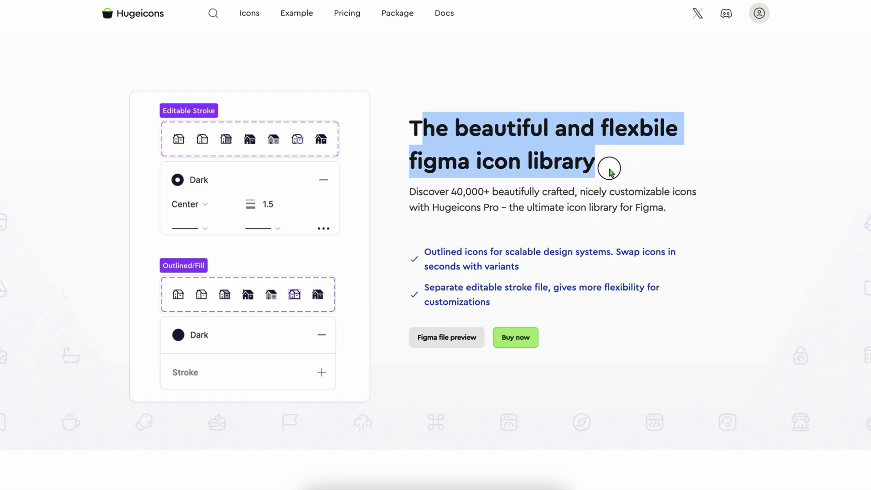
click(575, 162)
scroll(494, 236, down, 15)
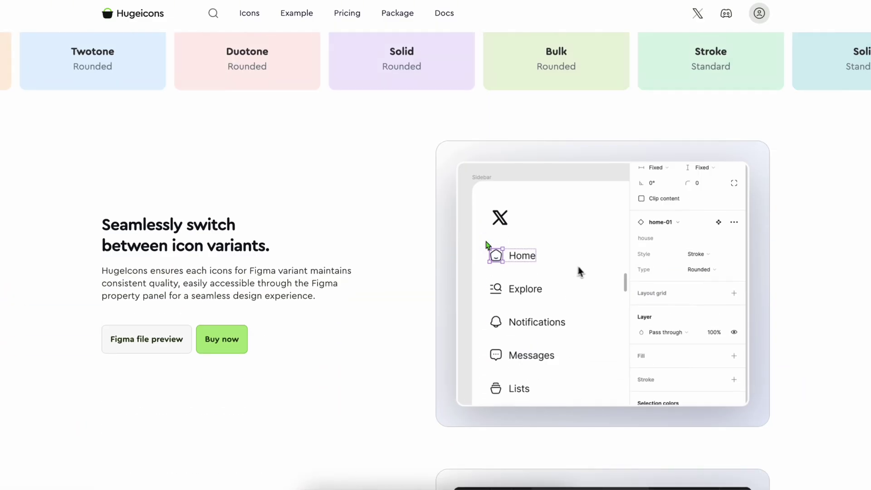
scroll(488, 245, down, 5)
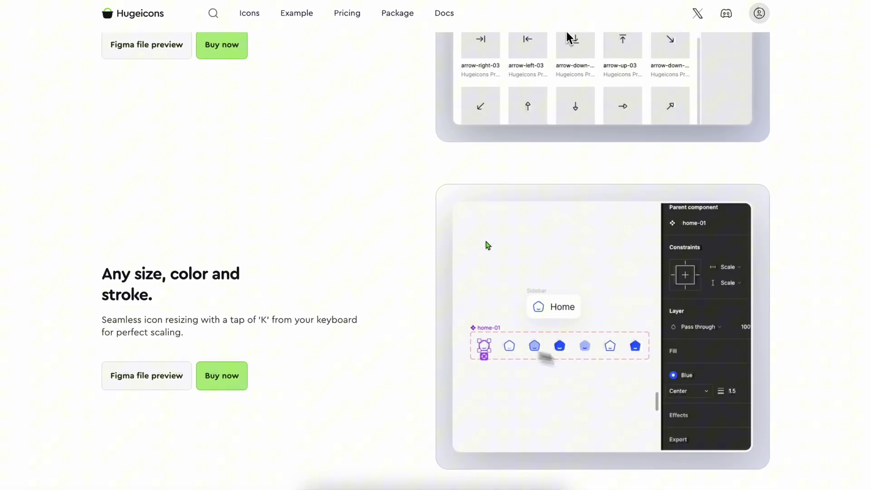
scroll(488, 245, up, 20)
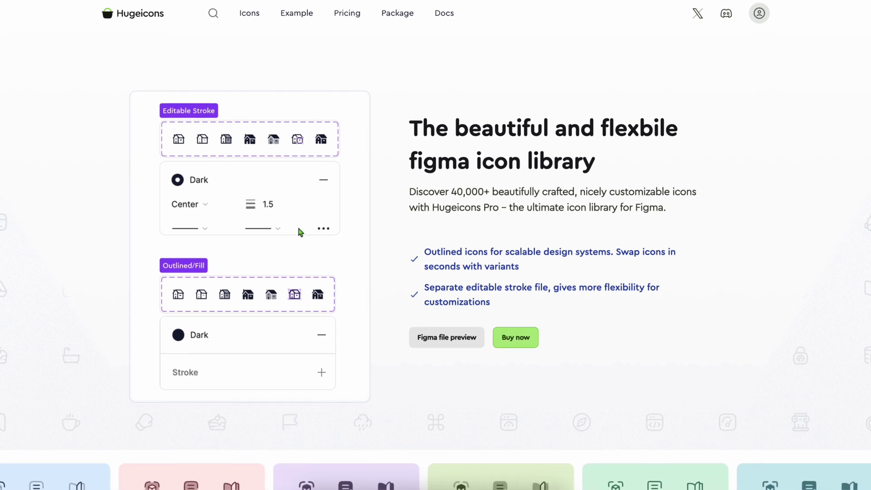
drag(425, 251, 535, 269)
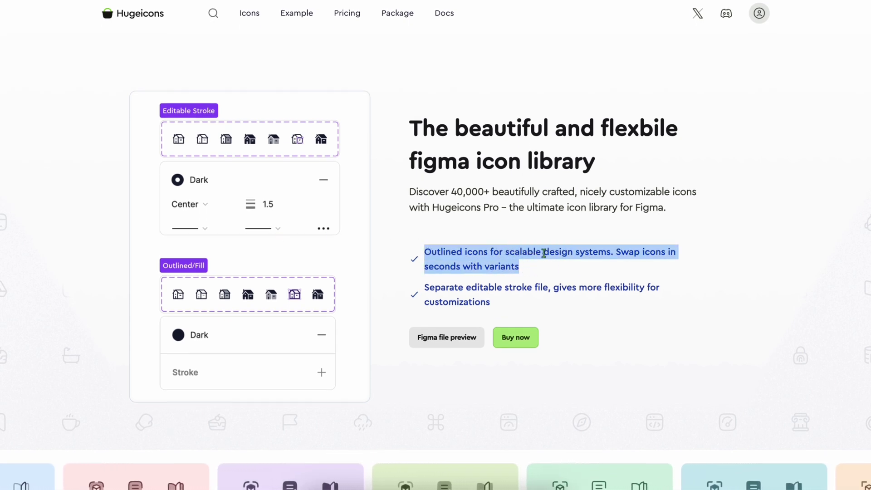
click(475, 283)
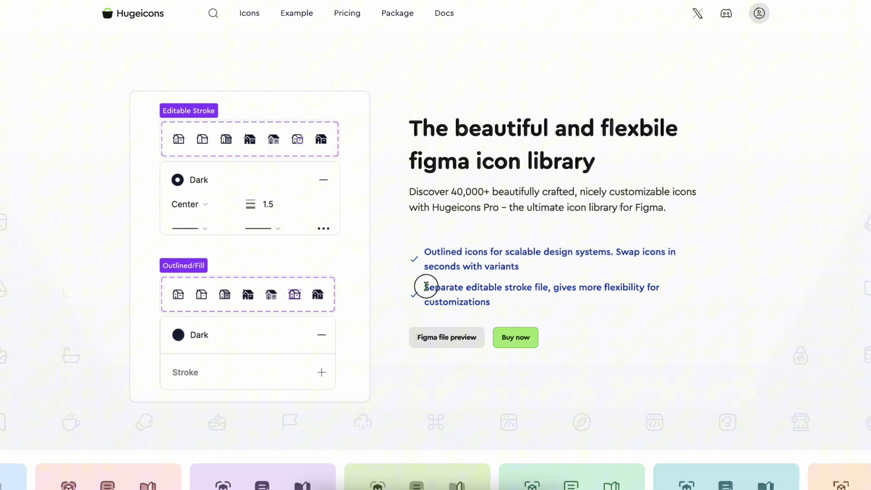
drag(427, 286, 510, 306)
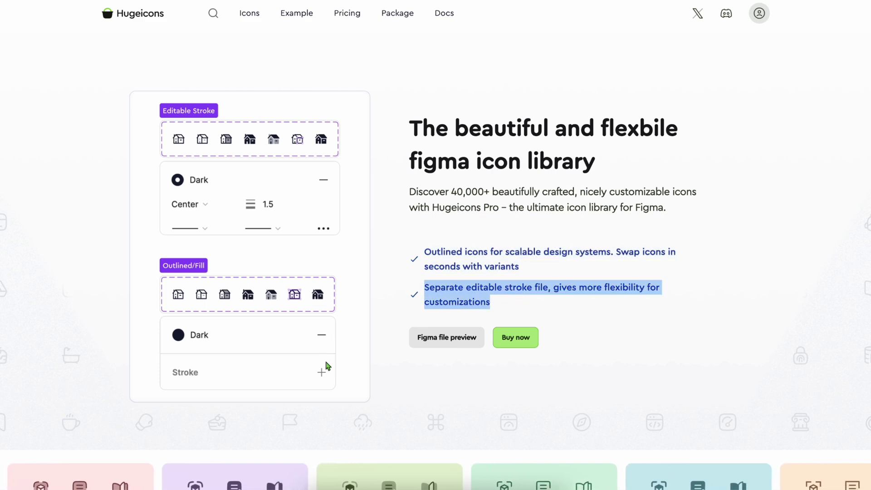
scroll(300, 167, down, 20)
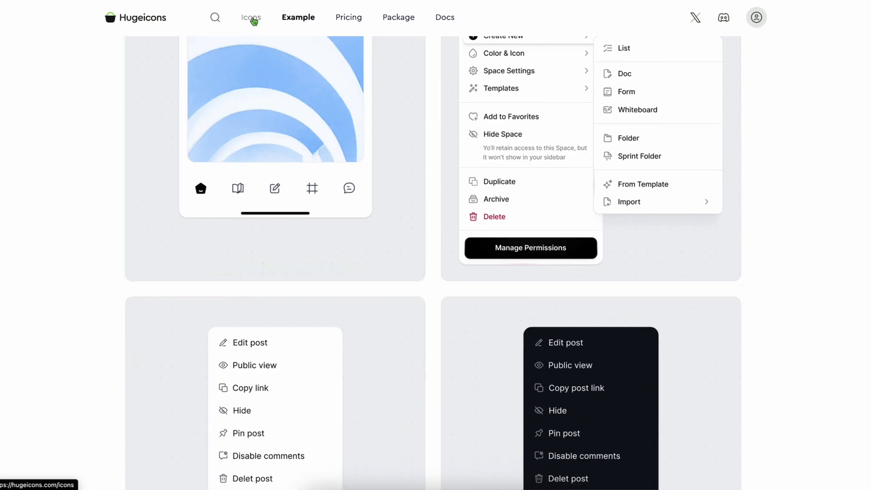
Step: Visit Hugeicons' Icons page, then scroll through the Example page
click(250, 18)
scroll(396, 312, down, 15)
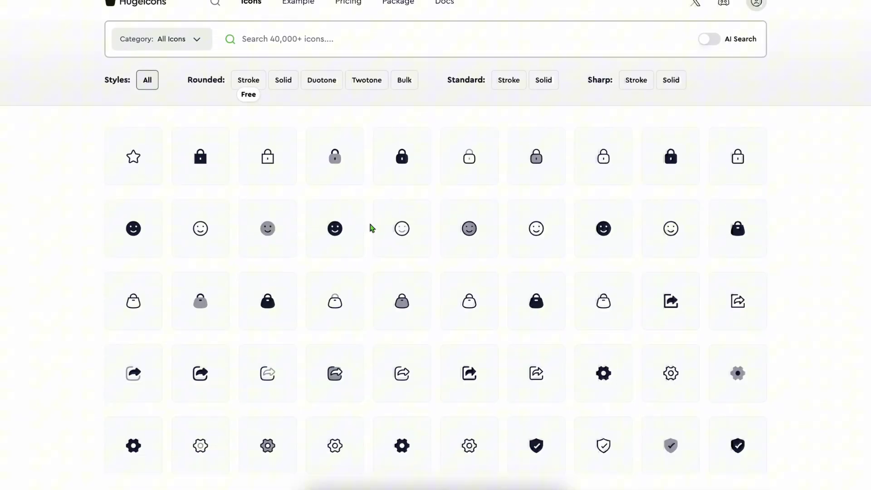
click(307, 18)
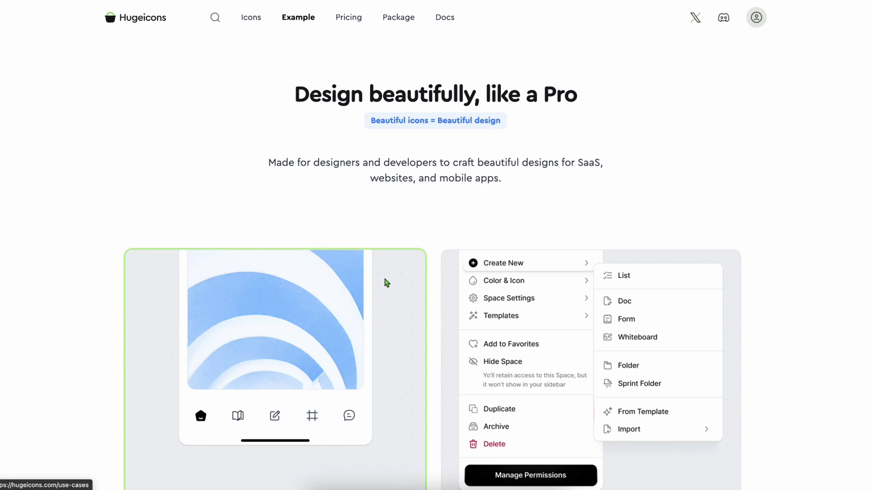
scroll(400, 250, down, 5)
scroll(399, 161, down, 5)
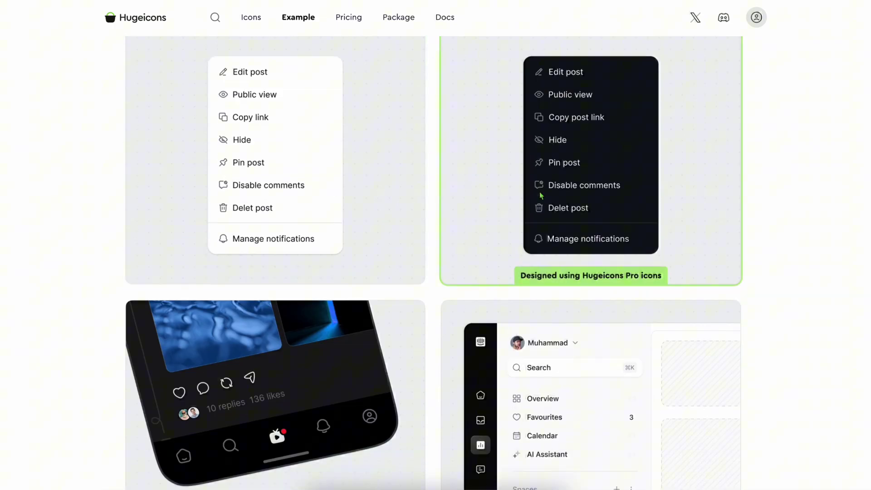
scroll(522, 181, down, 4)
scroll(558, 246, down, 15)
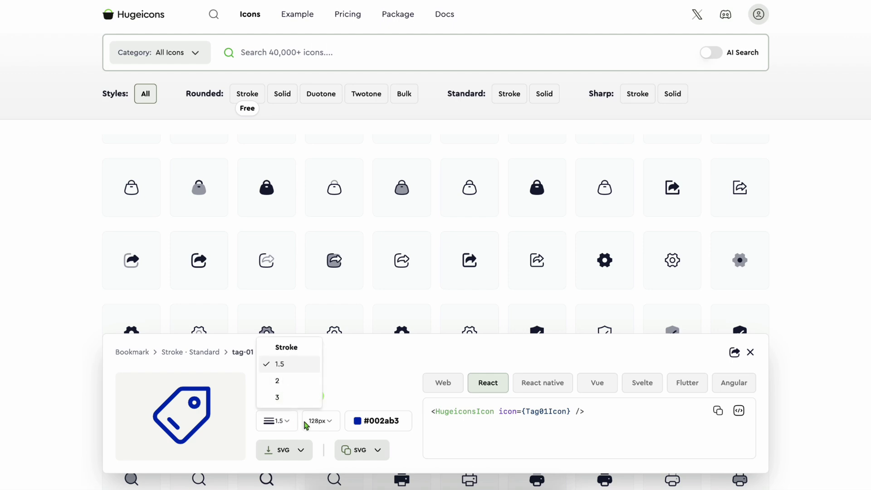
Step: Colour the tag-01 icon #0039ff and briefly view its full code example
click(321, 421)
click(321, 421)
click(358, 421)
click(358, 421)
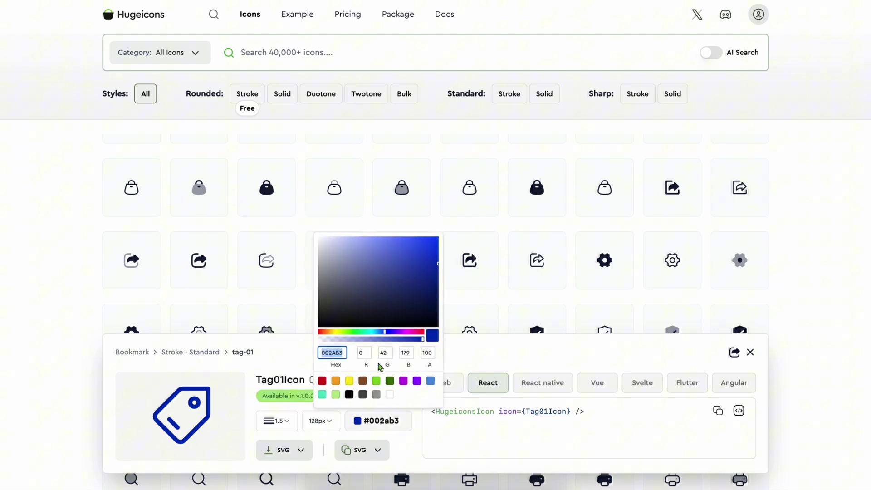
click(438, 238)
click(740, 412)
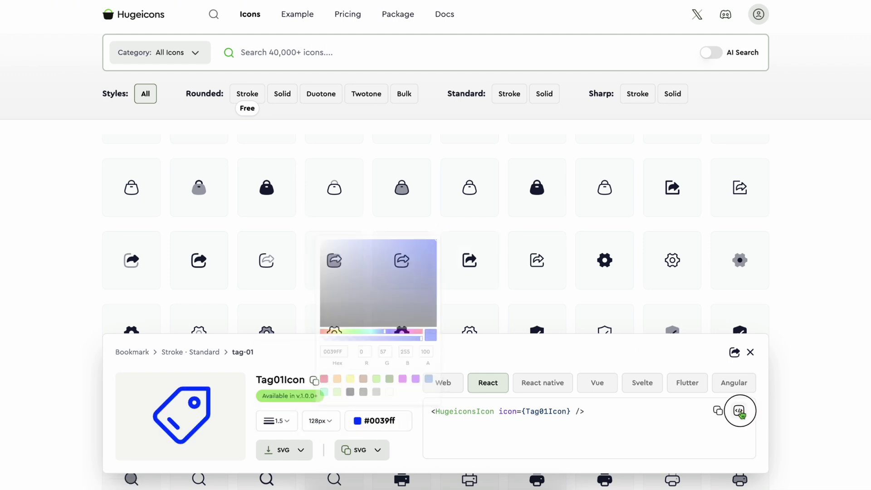
click(596, 114)
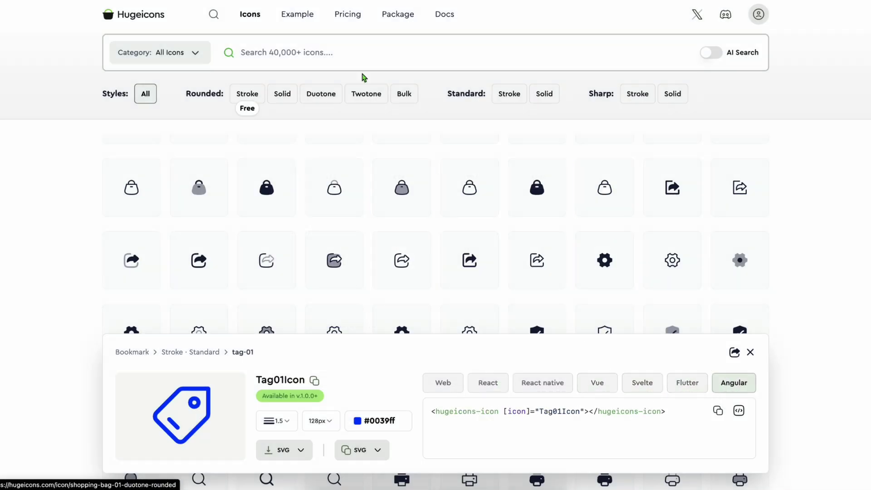
Step: Scroll through Hugeicons' Package integrations page
click(408, 16)
scroll(356, 262, down, 3)
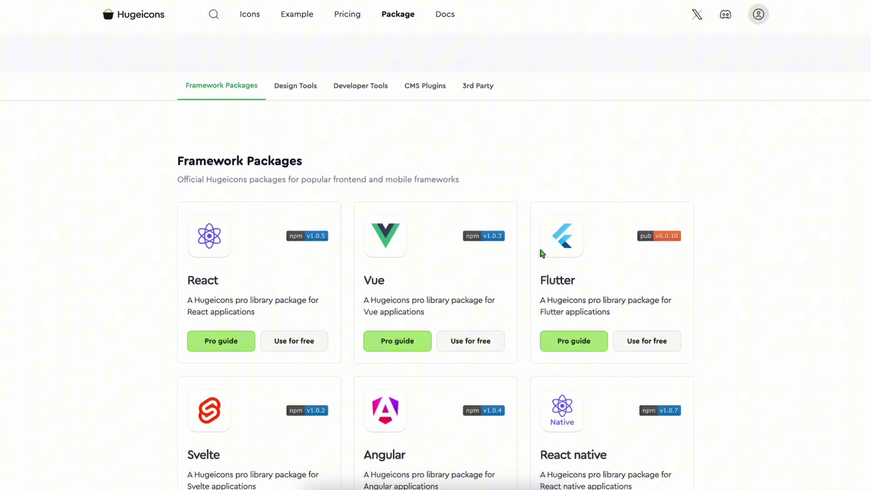
scroll(503, 235, down, 10)
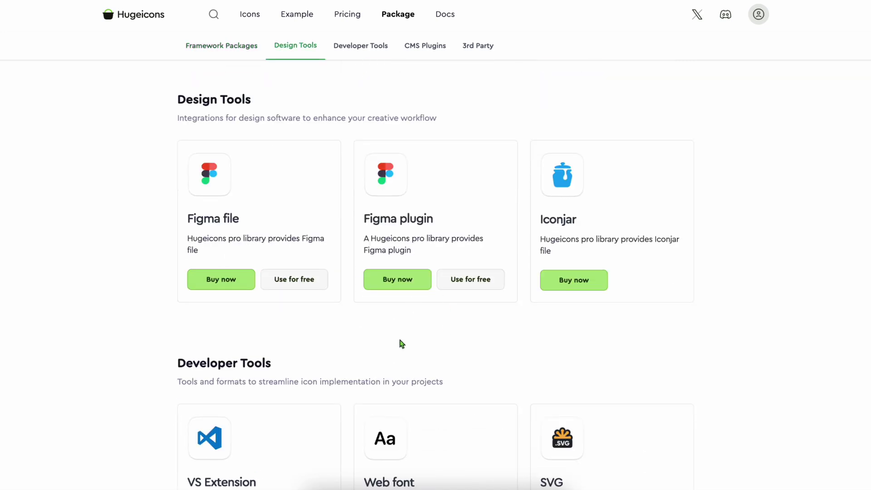
scroll(402, 344, down, 4)
Step: Filter the Icons page to Rounded Stroke and view the ai-programming icon's details
click(255, 16)
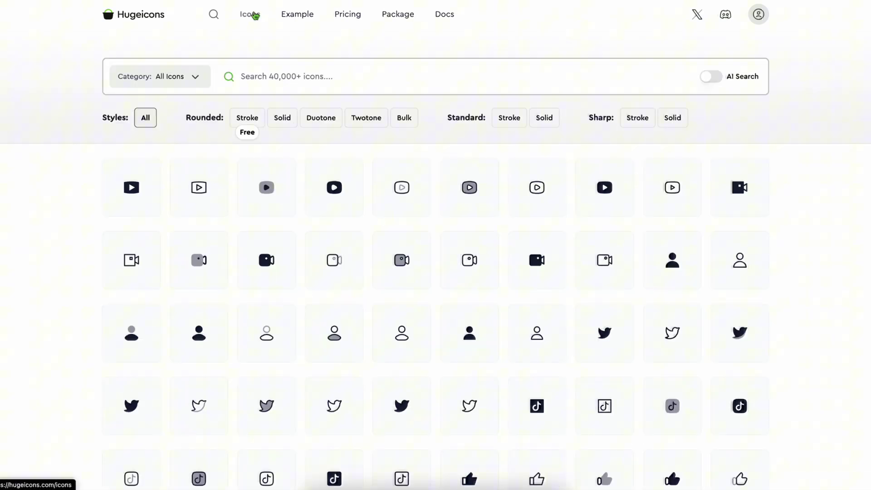
click(252, 117)
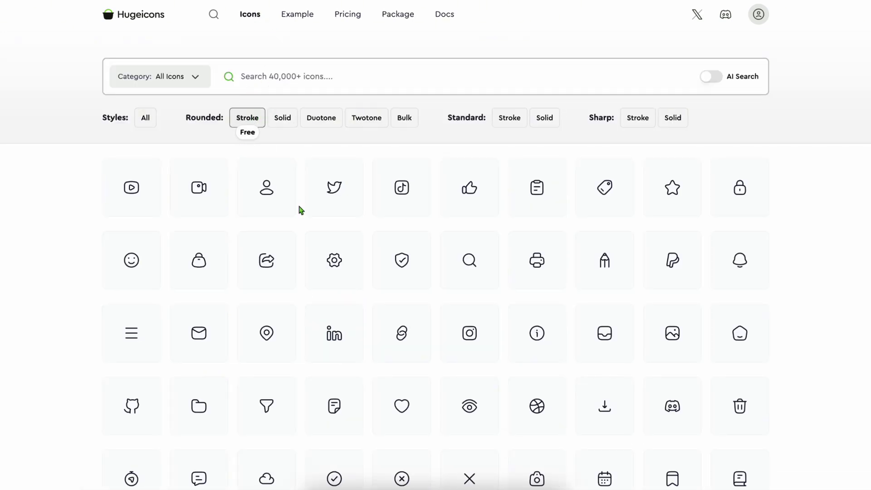
scroll(301, 210, down, 15)
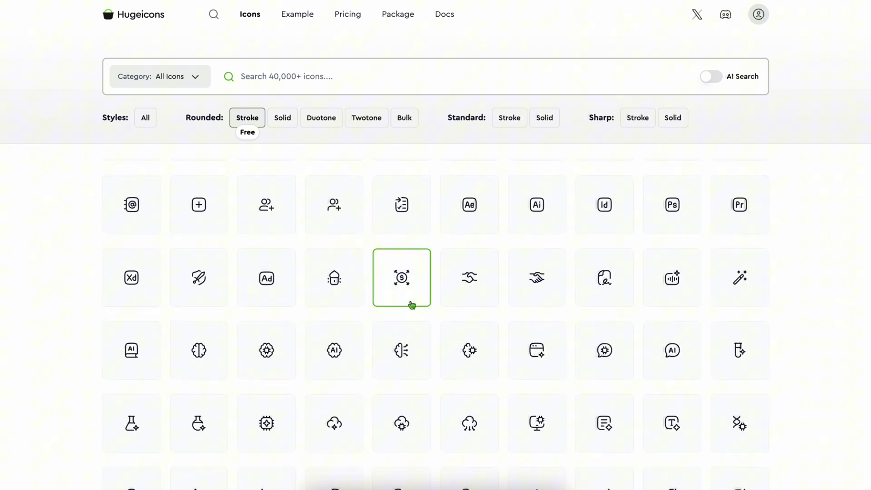
scroll(411, 304, down, 8)
click(401, 268)
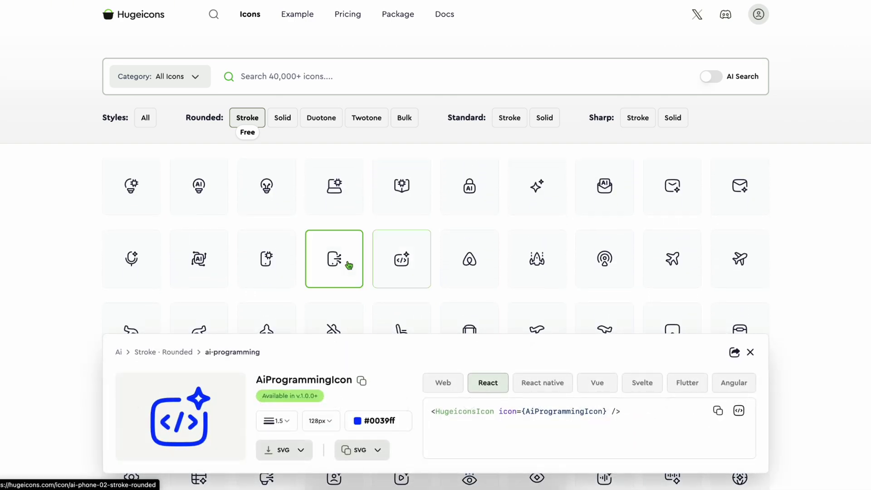
scroll(252, 187, down, 5)
Step: Reset to all styles, then filter to Rounded Duotone plus Rounded Bulk
click(146, 119)
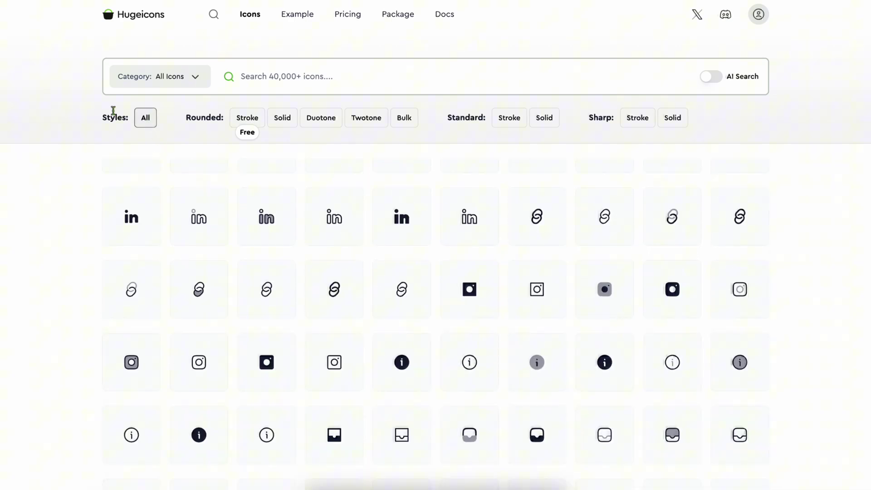
scroll(456, 291, down, 5)
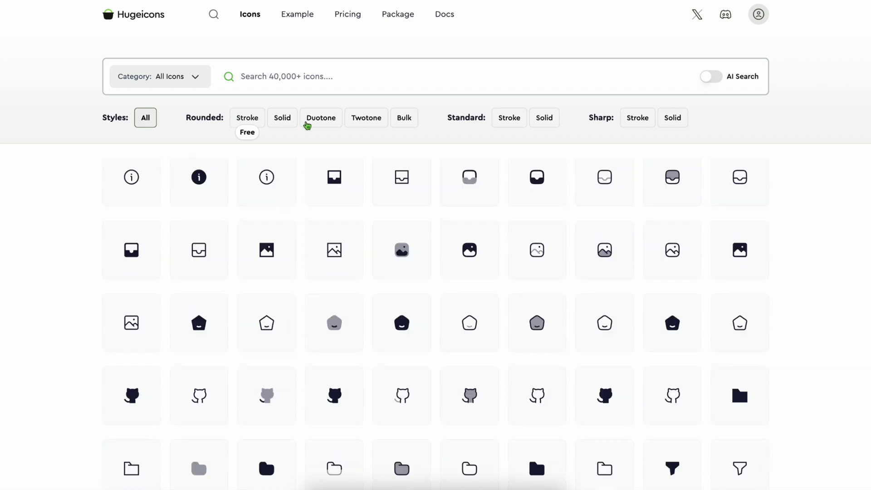
click(372, 120)
click(405, 118)
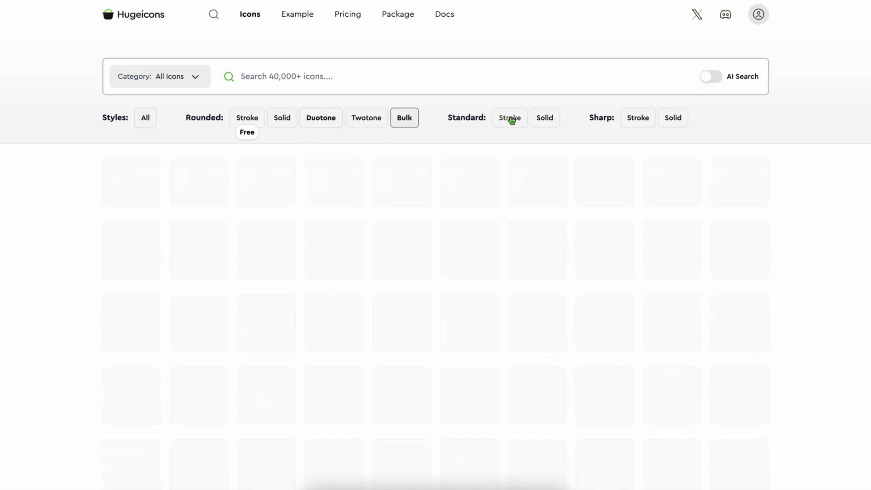
Step: Add the Standard Solid style filter and scroll through the resulting icons
click(546, 121)
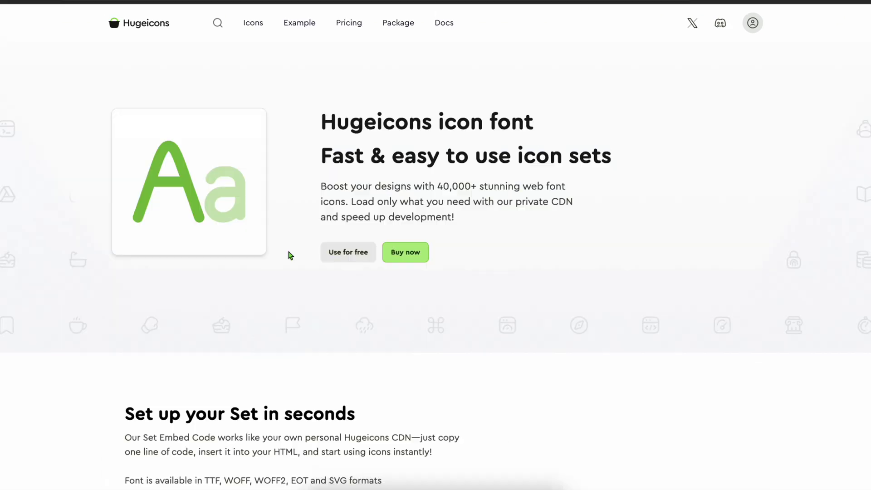
scroll(358, 263, down, 2)
scroll(358, 263, down, 10)
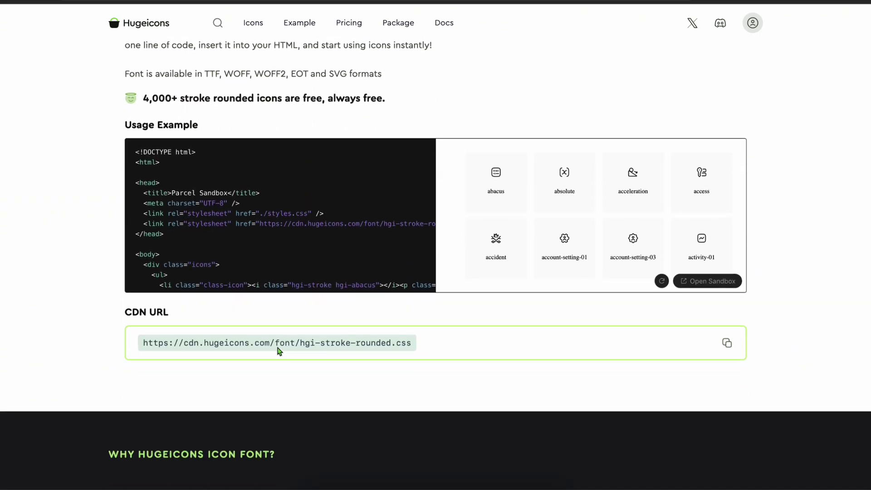
scroll(239, 371, down, 3)
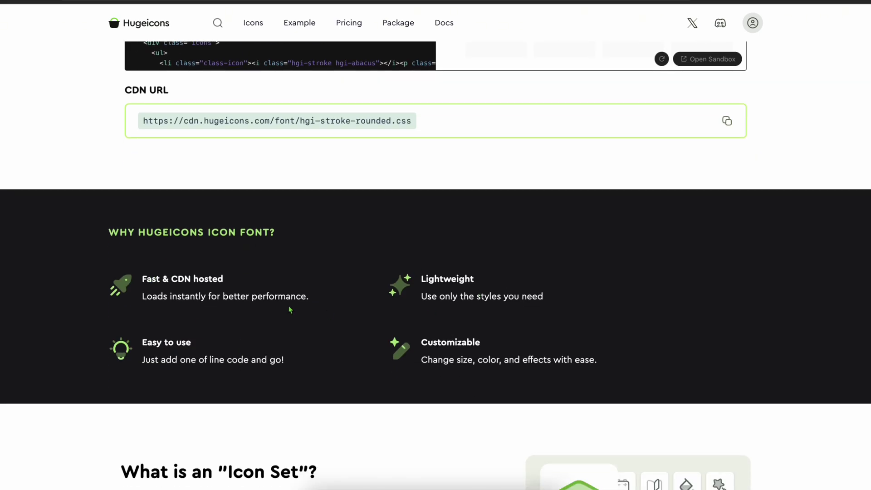
scroll(291, 310, down, 18)
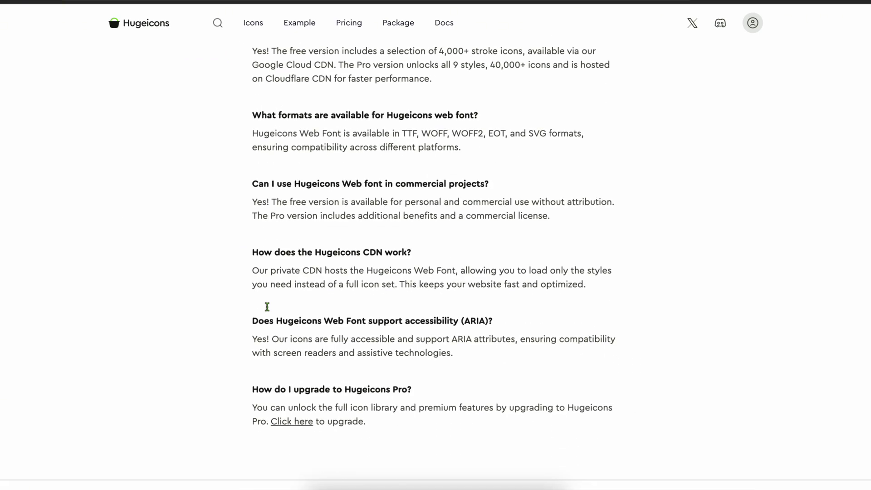
scroll(267, 307, up, 20)
scroll(243, 138, up, 6)
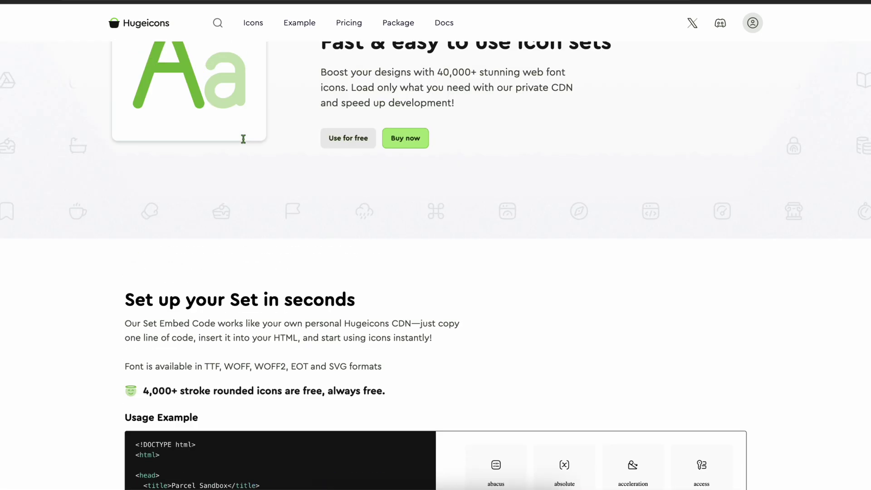
scroll(268, 122, down, 12)
scroll(284, 218, down, 3)
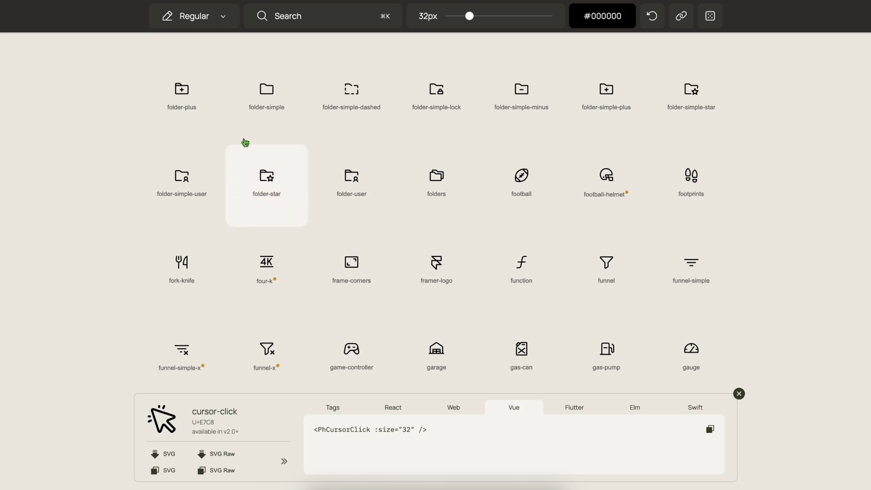
Step: Preview flip-vertical, floppy-disk, floppy-disk-back, folder-simple-lock, gear-six, globe-hemisphere-west, grains-slash and grains
click(277, 122)
click(368, 90)
click(431, 90)
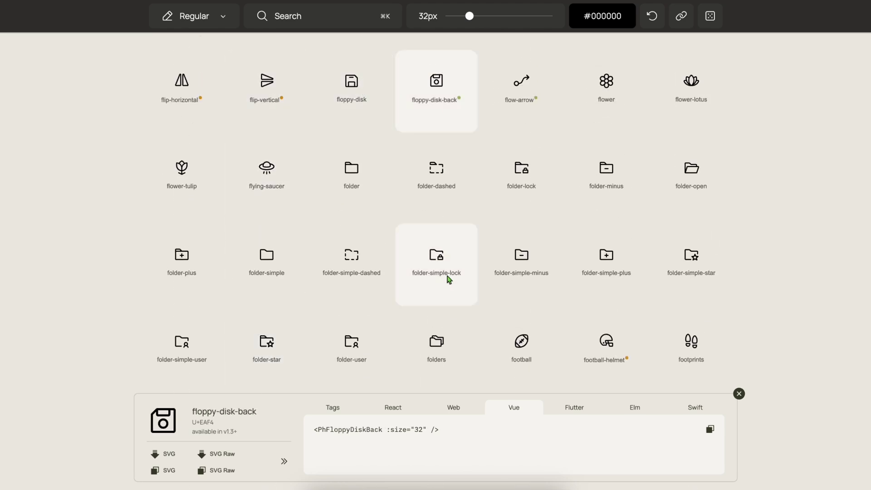
click(448, 278)
scroll(449, 280, down, 4)
scroll(447, 254, down, 15)
click(443, 199)
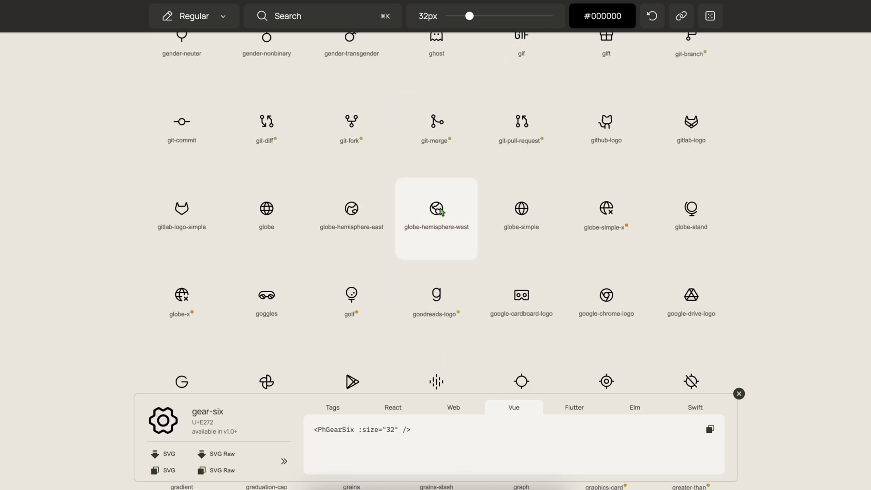
click(443, 213)
click(443, 262)
click(344, 272)
Step: Preview the hand-arrow-up, hand-eye, handbag-simple and hexagon icons
scroll(345, 273, down, 3)
click(352, 273)
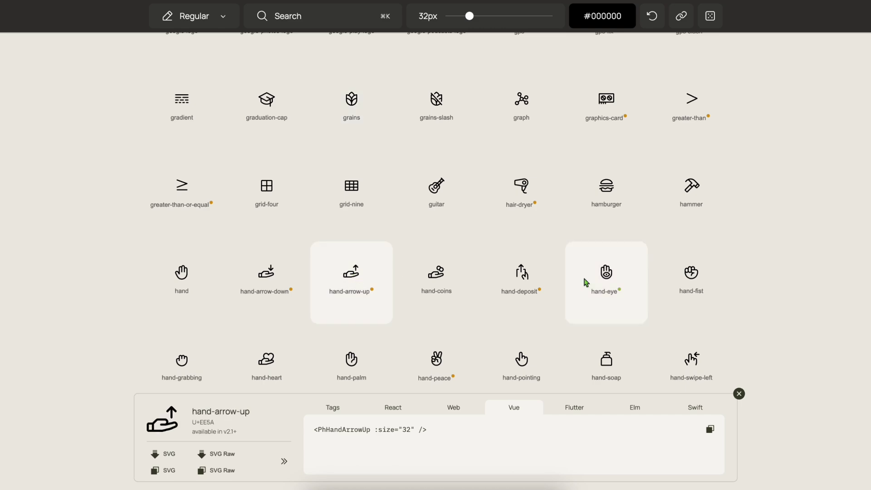
click(585, 281)
scroll(590, 286, down, 3)
click(608, 280)
scroll(480, 267, down, 5)
click(436, 219)
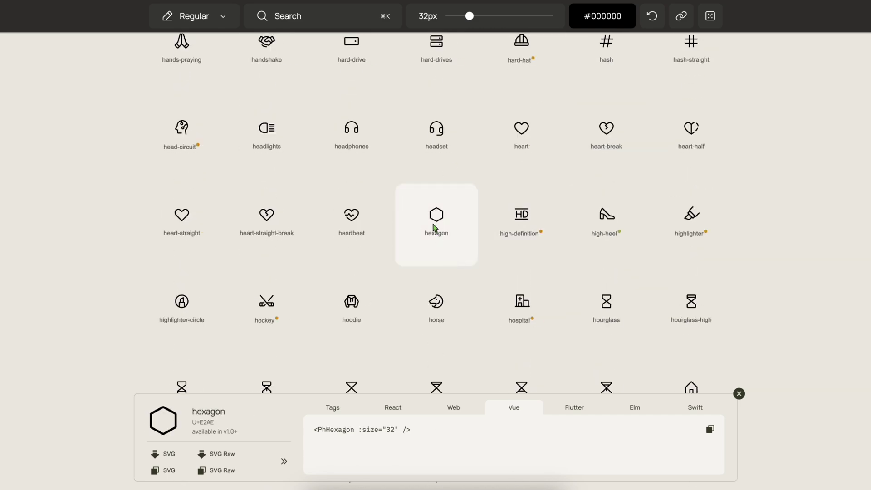
scroll(454, 137, down, 4)
Step: Raise the icon size to 36px and open the Regular weight dropdown
mouse_move(470, 16)
mouse_down()
mouse_move(503, 16)
mouse_move(478, 15)
mouse_up()
click(229, 18)
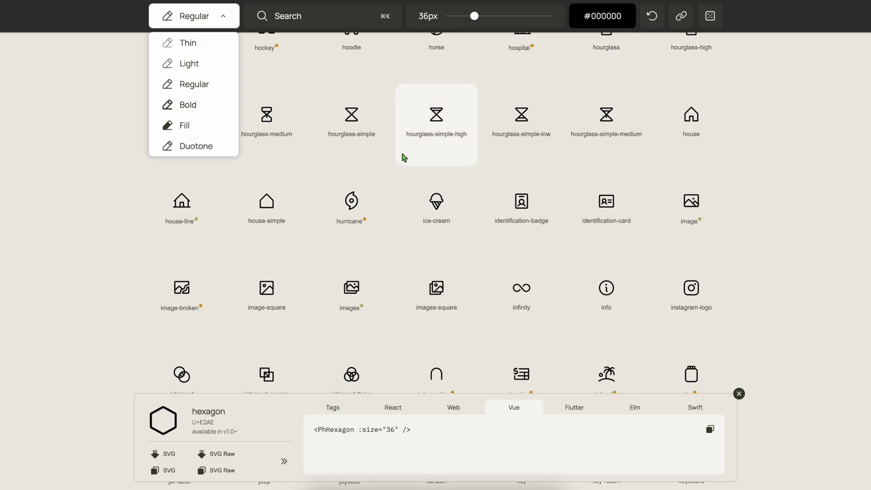
scroll(403, 157, up, 15)
scroll(404, 158, up, 10)
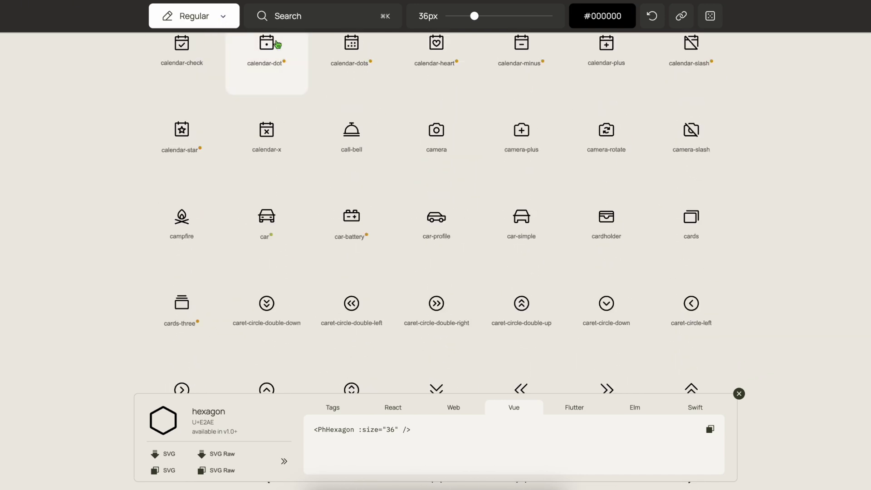
scroll(277, 44, up, 10)
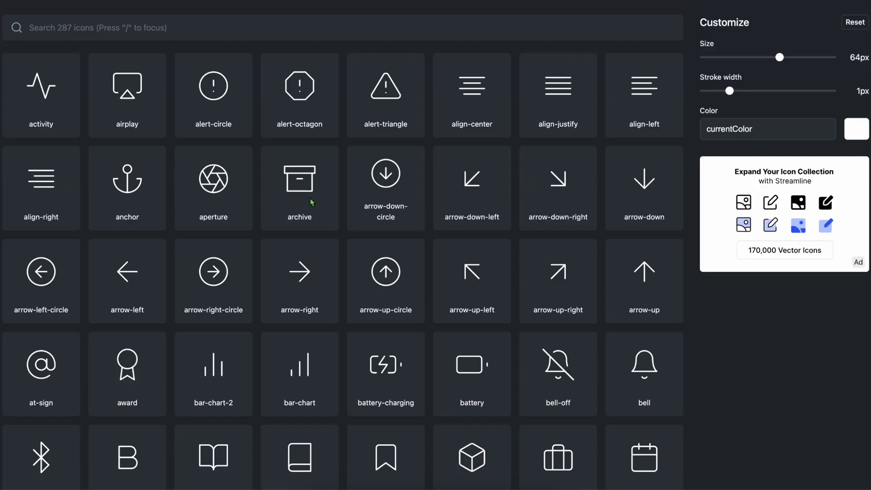
Step: Try Feather's size and stroke sliders, then settle on 56px size with 1px stroke
scroll(312, 202, down, 20)
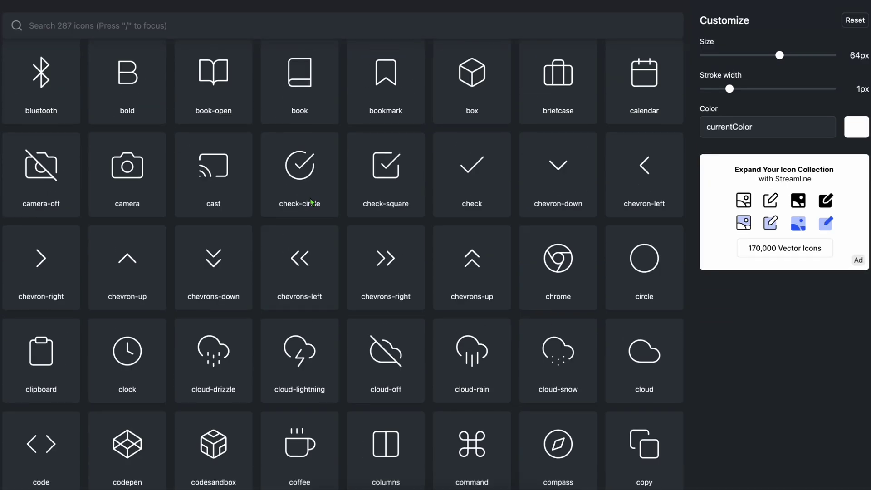
scroll(712, 150, up, 20)
mouse_move(756, 219)
mouse_down()
mouse_move(726, 207)
mouse_move(794, 202)
mouse_move(779, 211)
mouse_move(797, 211)
mouse_up()
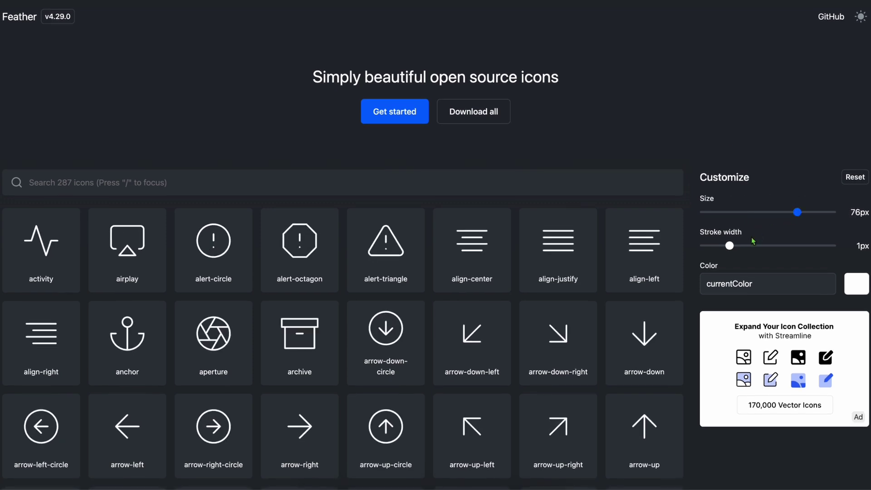
mouse_move(734, 250)
mouse_down()
mouse_move(763, 247)
mouse_move(725, 251)
mouse_up()
drag(731, 212, 786, 207)
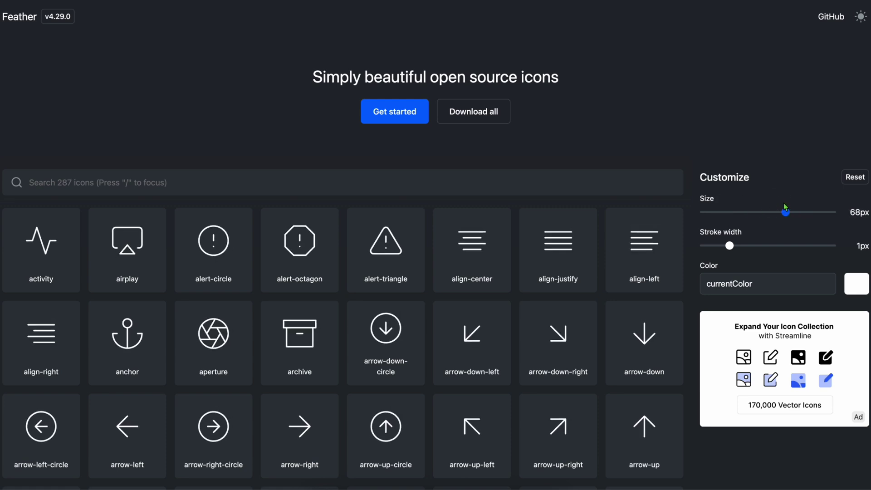
click(796, 288)
drag(786, 212, 772, 218)
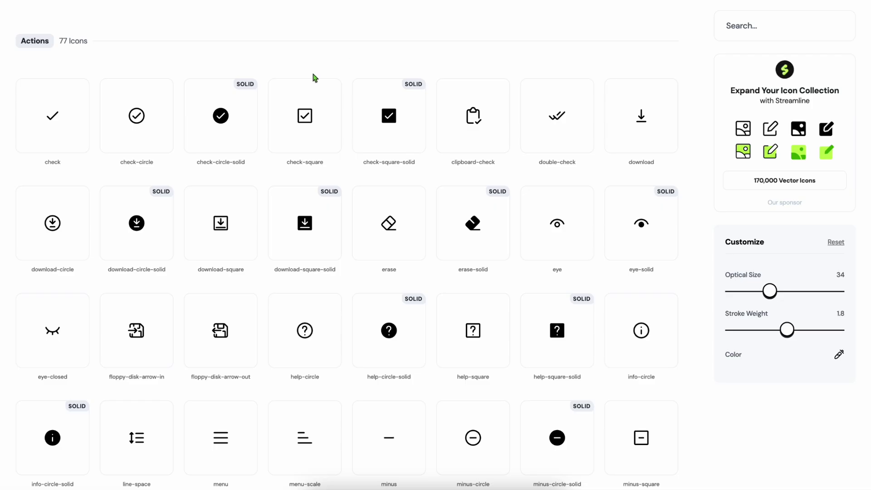
Step: Copy the SVG code of an icon in Iconoir's Activities section
scroll(389, 195, down, 3)
scroll(391, 199, down, 15)
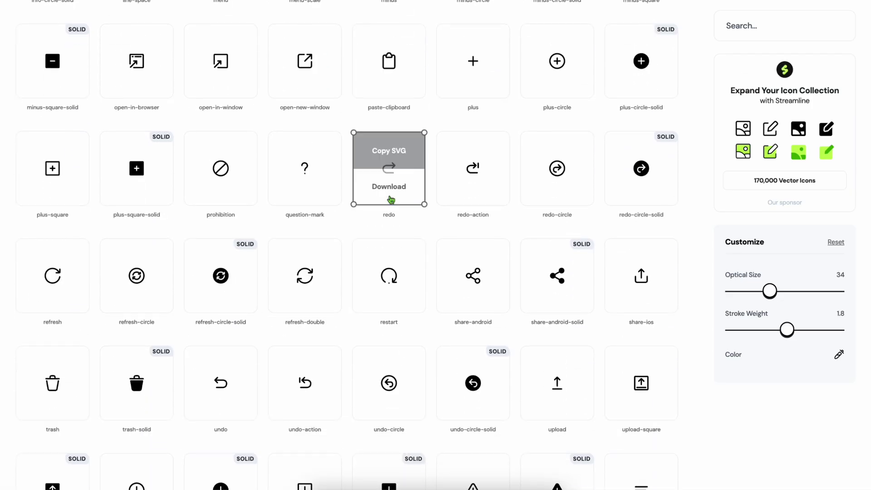
scroll(390, 200, down, 5)
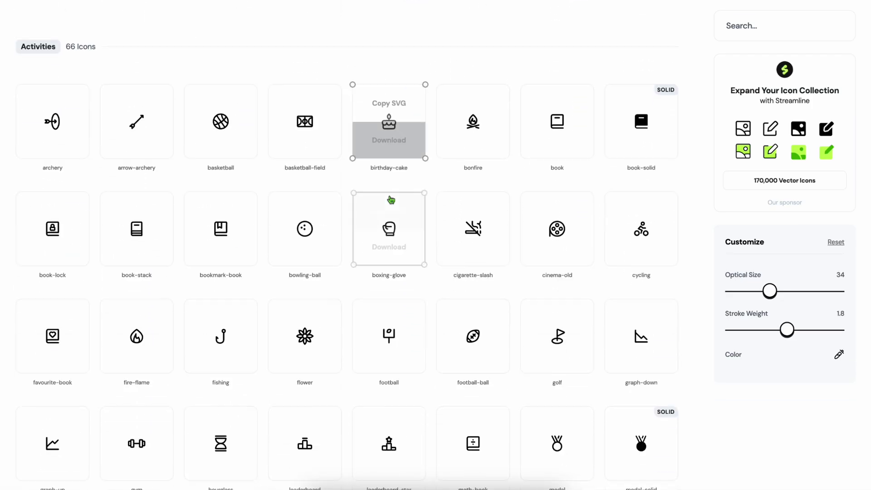
mouse_move(236, 107)
click(226, 90)
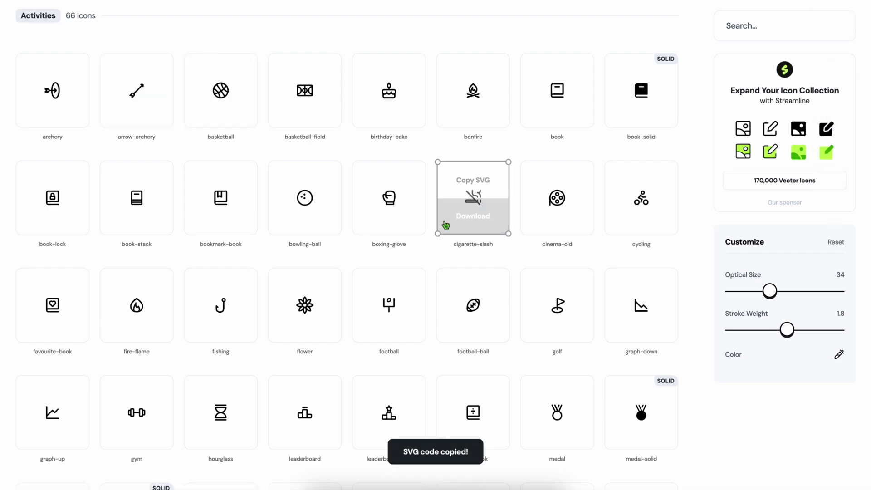
scroll(454, 218, down, 15)
scroll(446, 226, up, 4)
scroll(454, 213, up, 4)
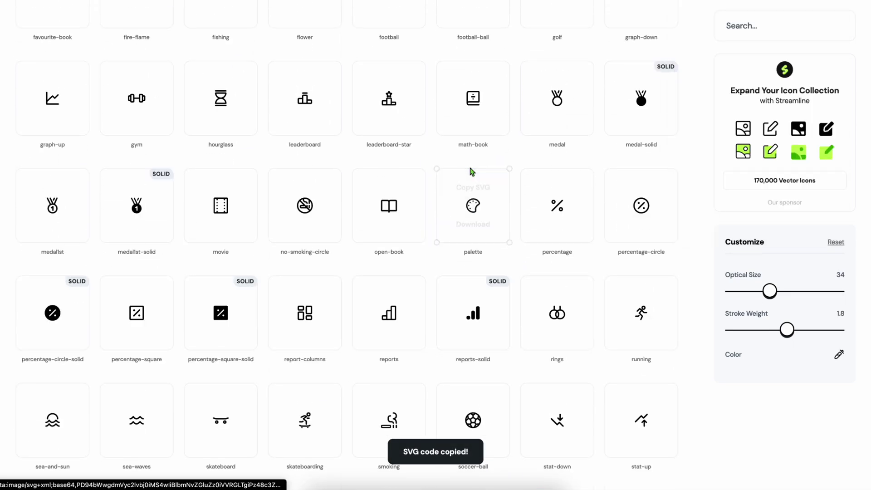
scroll(436, 168, down, 12)
scroll(435, 169, down, 5)
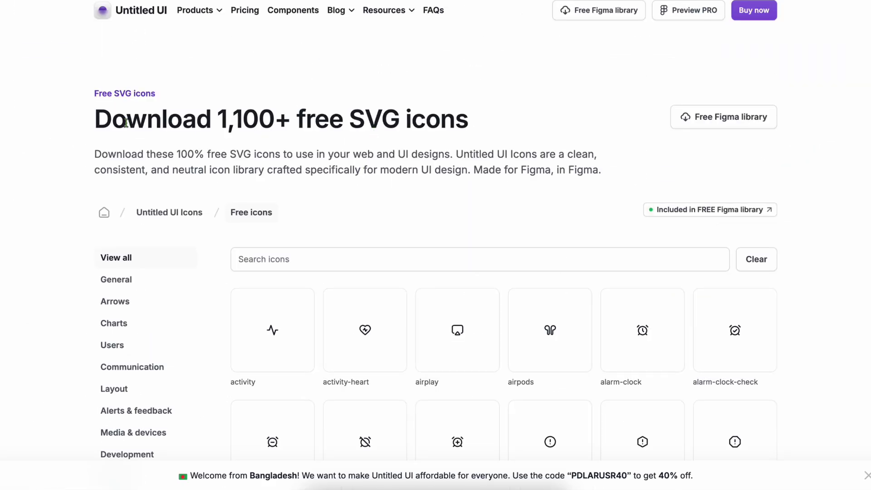
Step: Clear a paragraph text selection on Untitled UI's free SVG icons page and scroll down to the icons
drag(105, 150, 548, 167)
click(502, 176)
scroll(502, 175, down, 3)
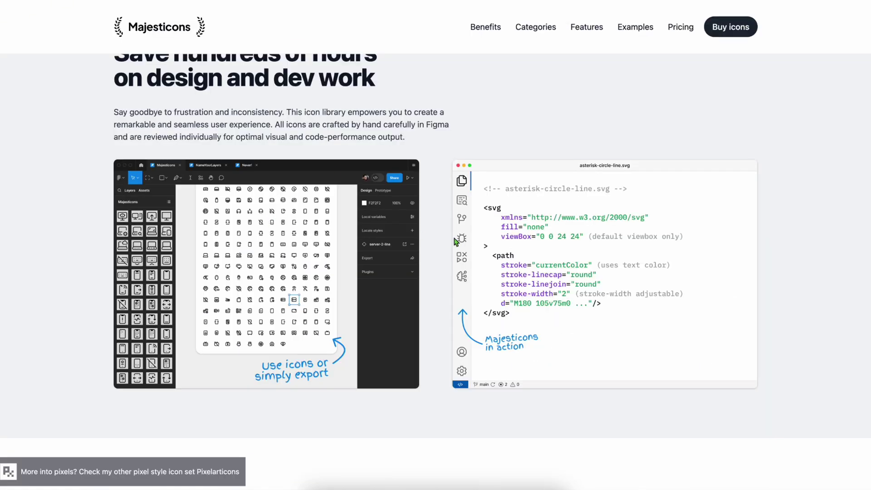
Step: Scroll Majesticons down to the 'Organized into 54 categories' section and back up to the Figma/code examples
scroll(454, 241, up, 10)
scroll(454, 237, down, 3)
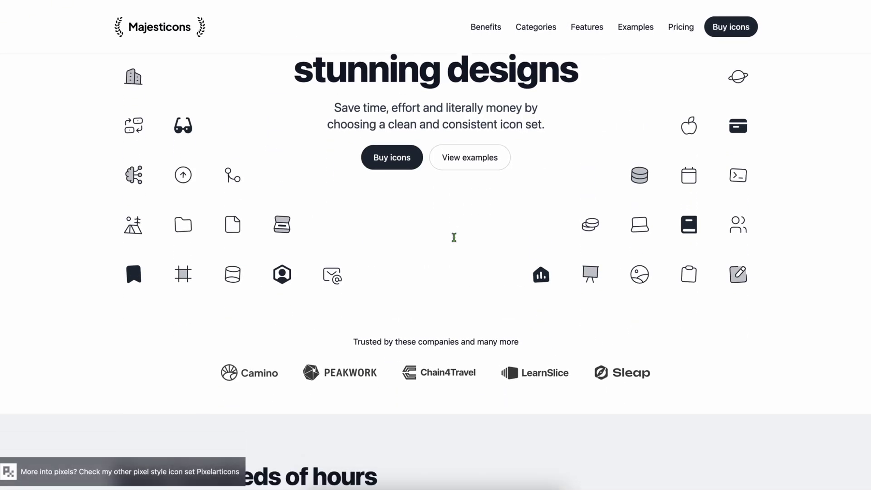
scroll(454, 237, down, 9)
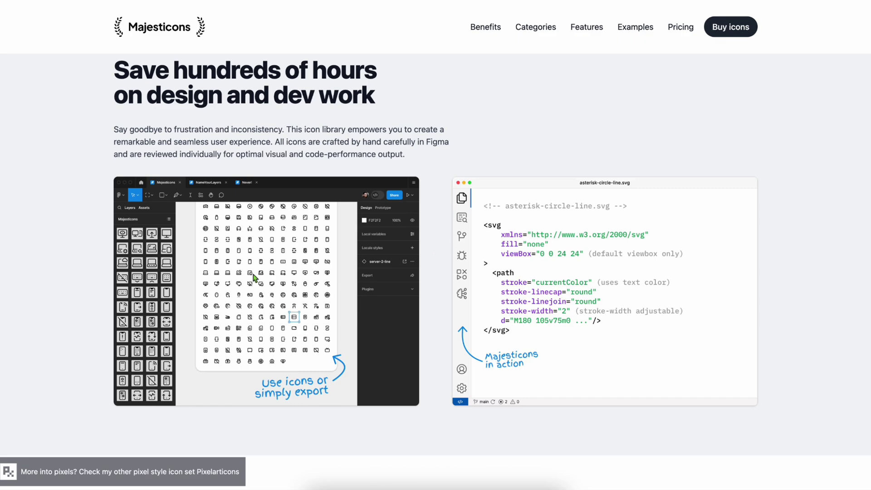
scroll(241, 278, down, 7)
scroll(404, 328, down, 5)
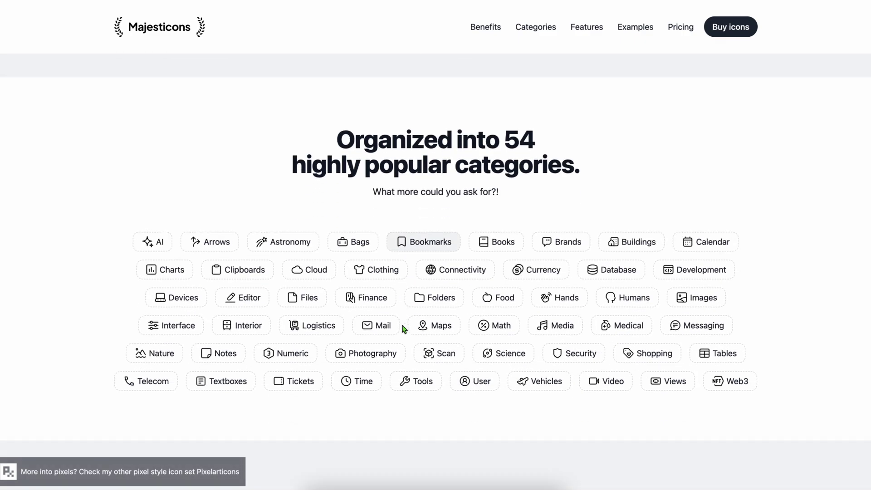
scroll(404, 329, up, 3)
scroll(403, 328, up, 9)
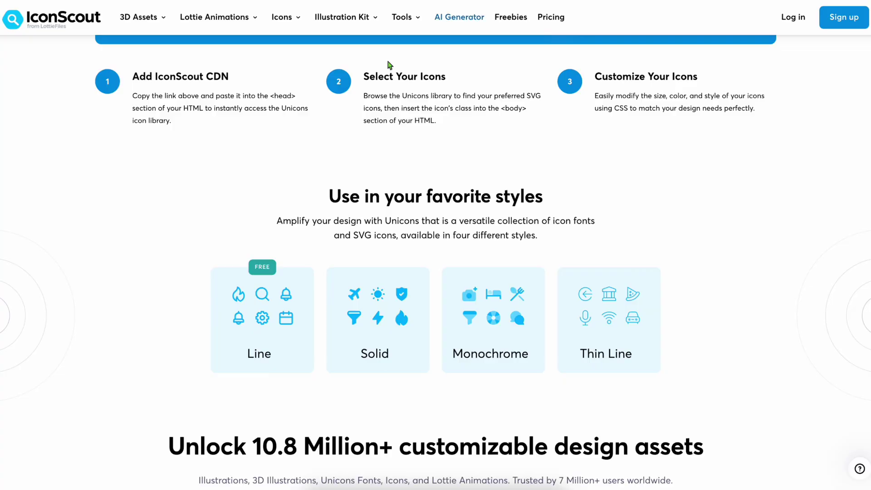
Step: Preview the Unicons CDN links for Solid, Thin Line and Monochrome, ending on the Line style
scroll(332, 241, up, 15)
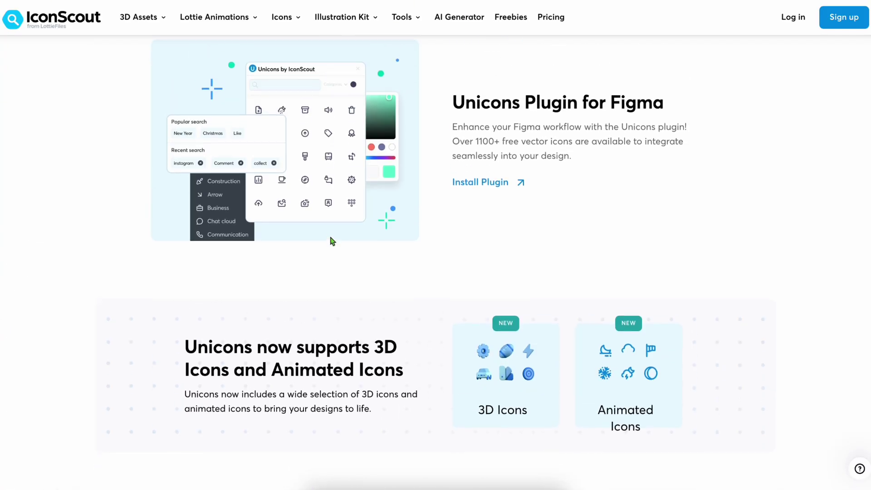
scroll(331, 241, down, 10)
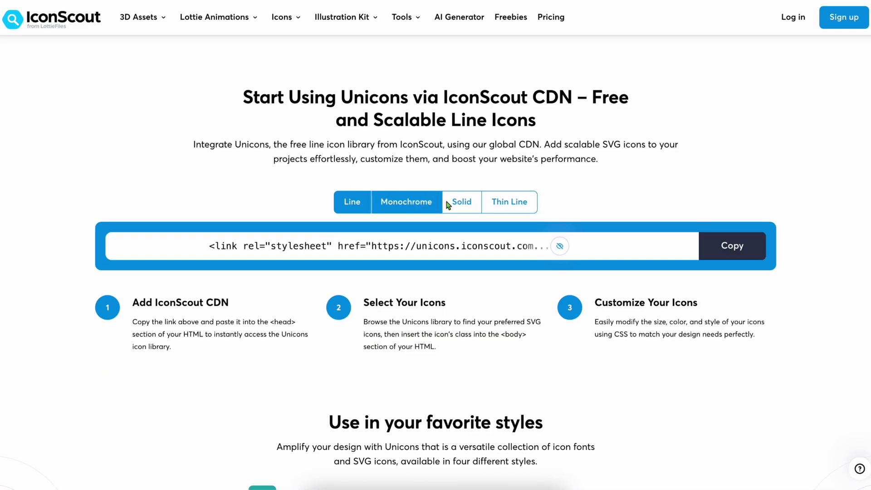
click(493, 202)
click(406, 200)
click(343, 205)
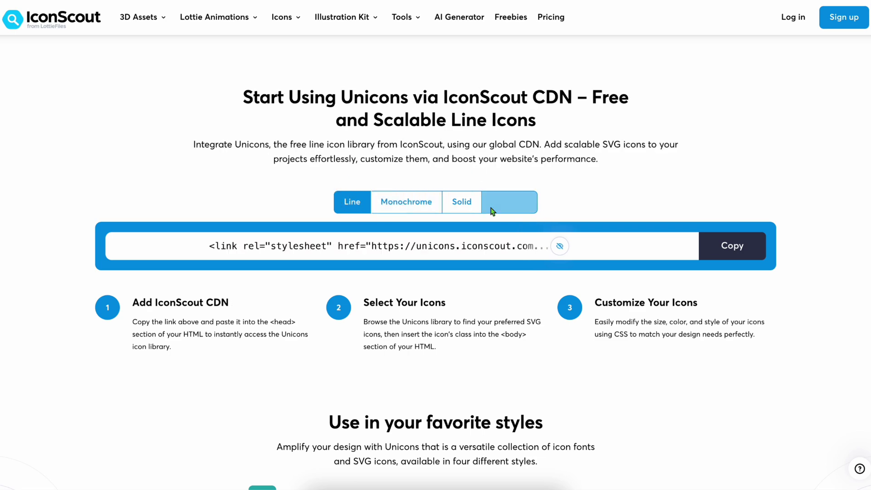
scroll(492, 211, up, 1)
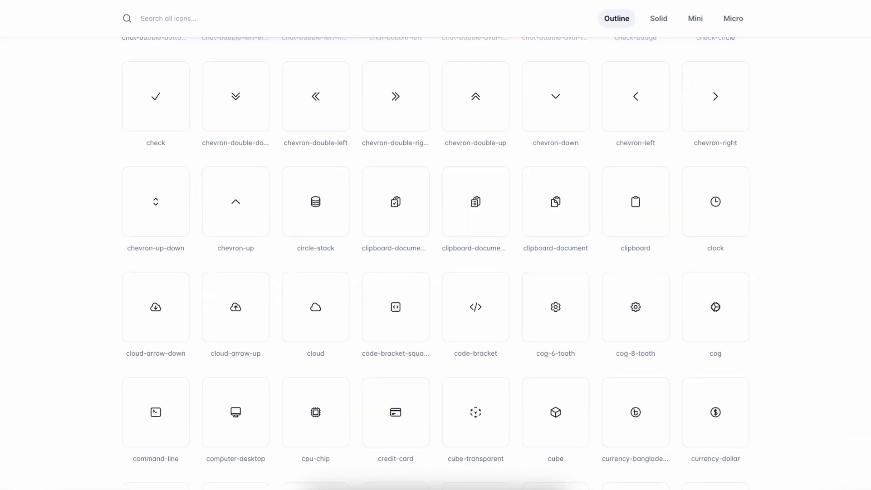
Step: Scroll up and down through the Heroicons icon grid
scroll(399, 191, up, 10)
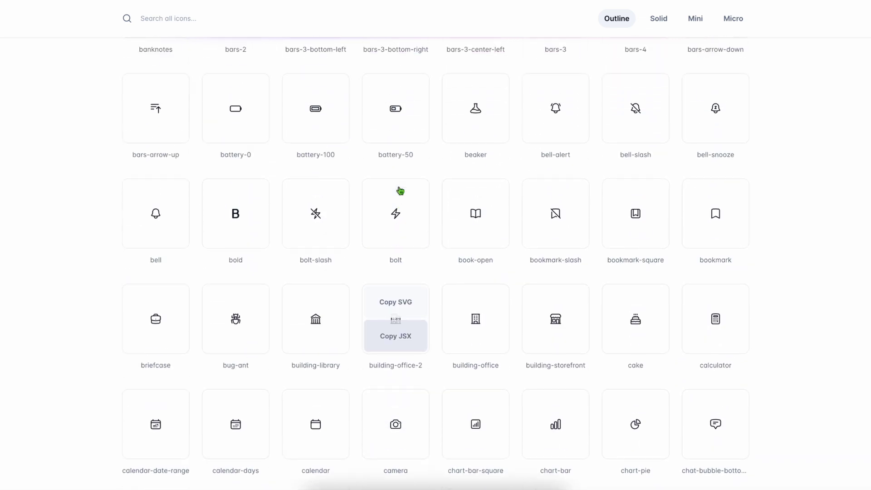
scroll(400, 190, up, 5)
scroll(374, 158, up, 6)
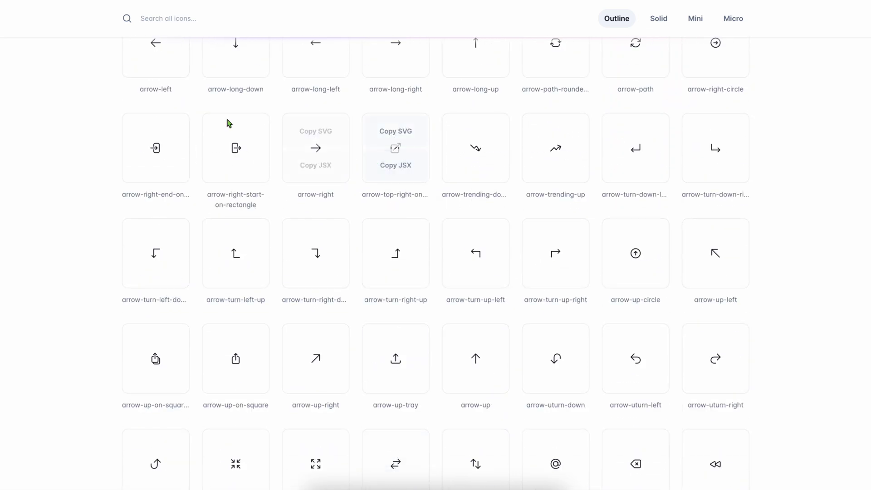
scroll(379, 263, down, 4)
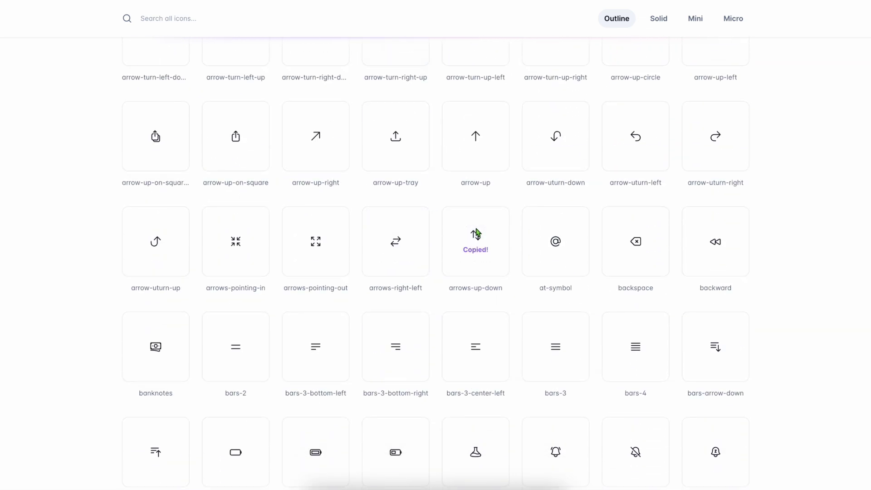
scroll(476, 234, up, 15)
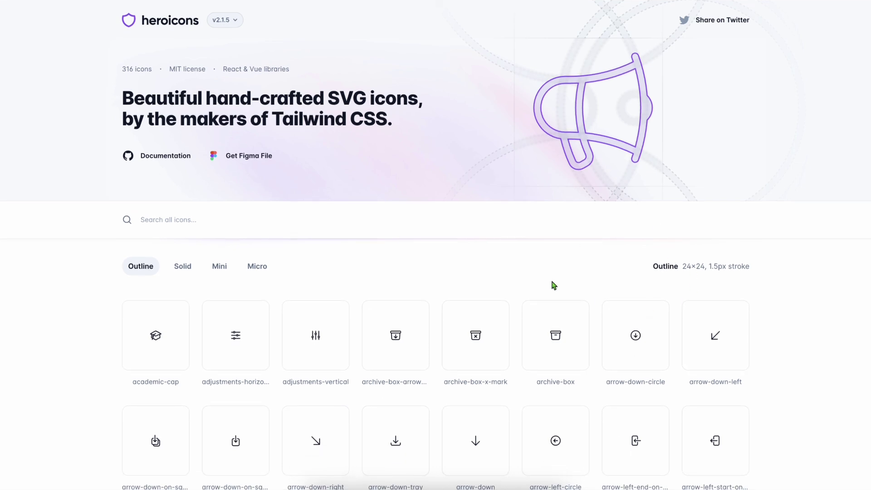
scroll(554, 285, down, 3)
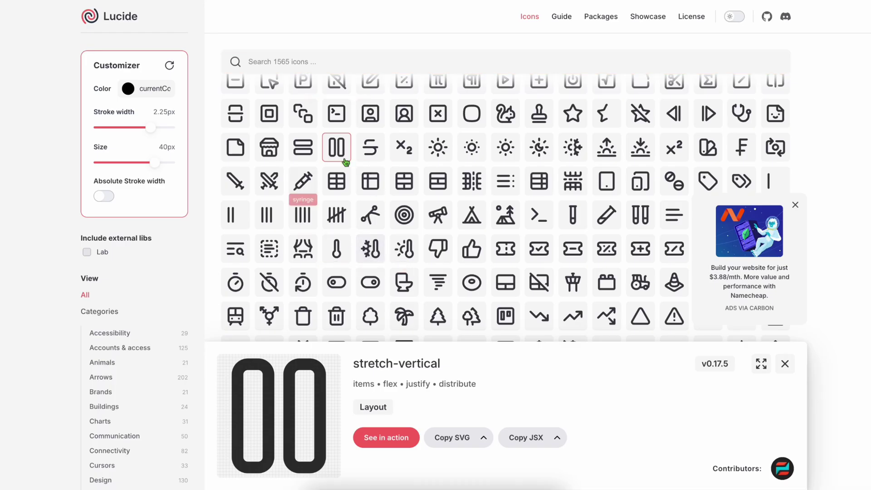
Step: Try thinner and thicker strokes on Lucide's Stroke width slider, then settle on 2px
scroll(345, 162, up, 2)
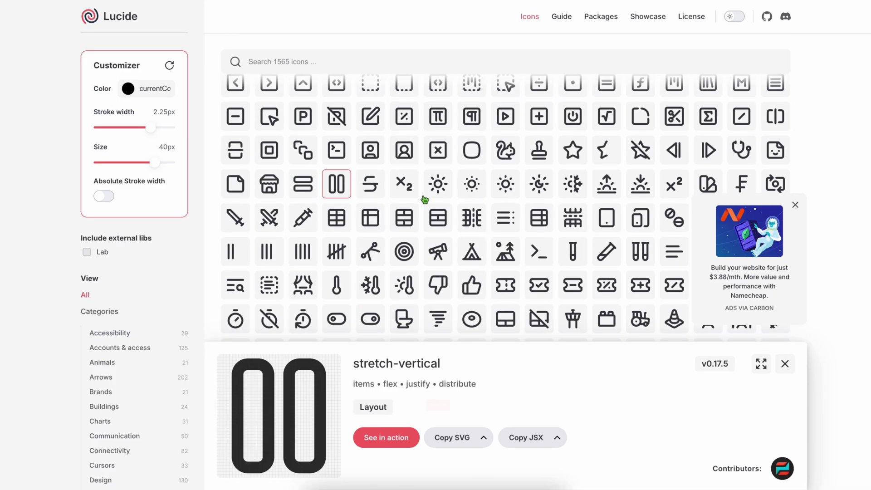
mouse_move(142, 128)
mouse_down()
mouse_move(110, 128)
mouse_move(159, 129)
mouse_move(110, 131)
mouse_up()
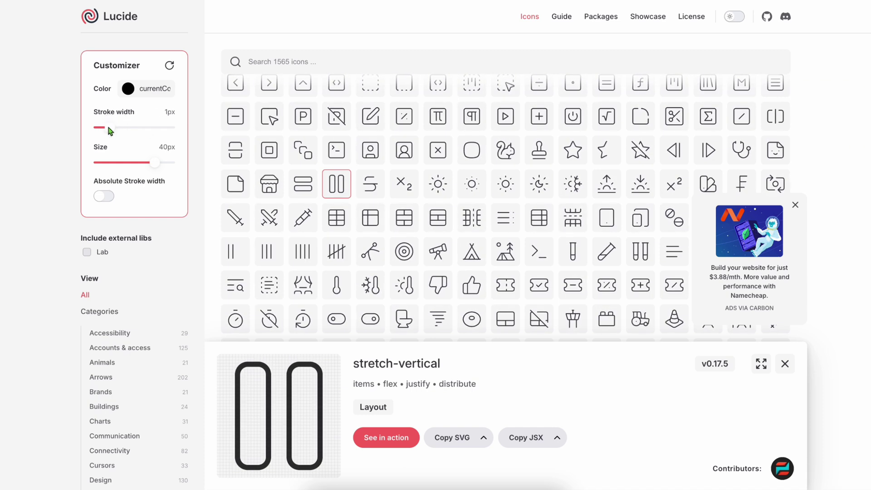
click(141, 129)
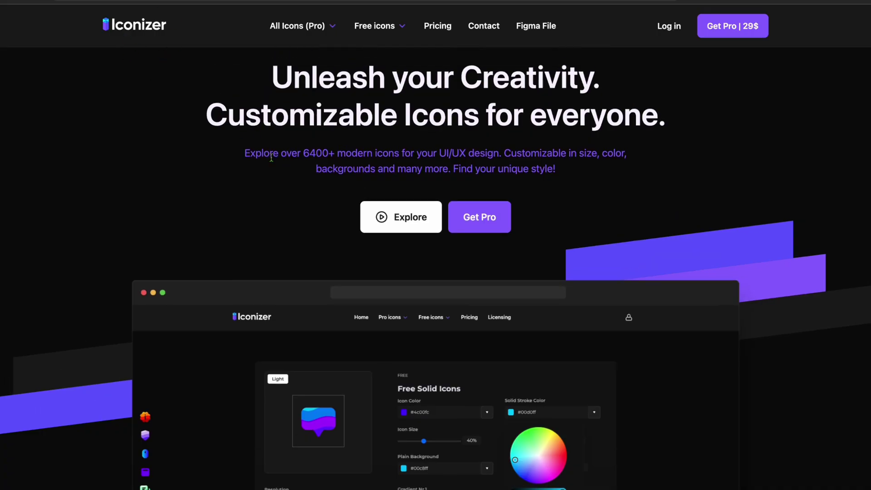
Step: Scroll to Iconizer's Features section and expand the 'Customizable icons' item
scroll(436, 326, down, 10)
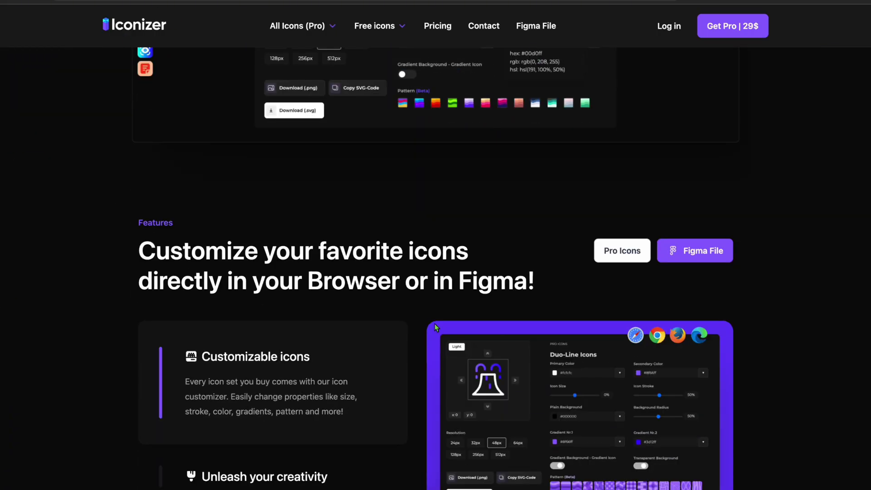
scroll(434, 327, down, 2)
scroll(265, 451, down, 2)
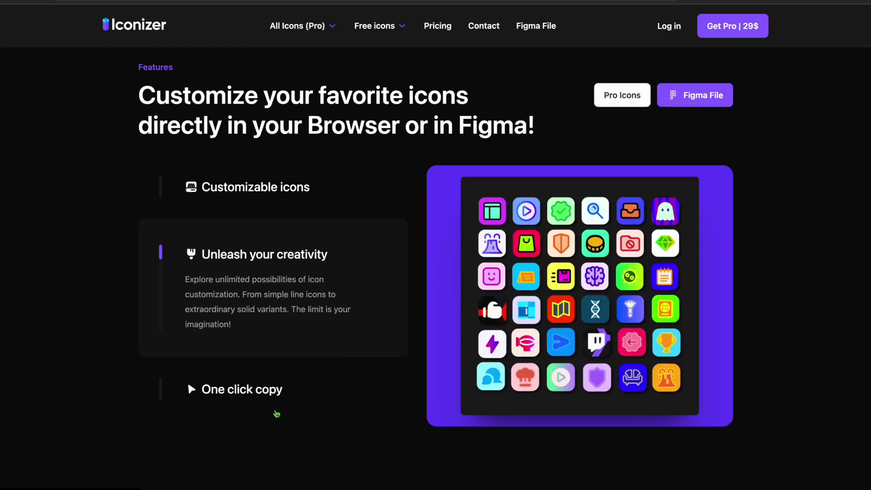
click(265, 167)
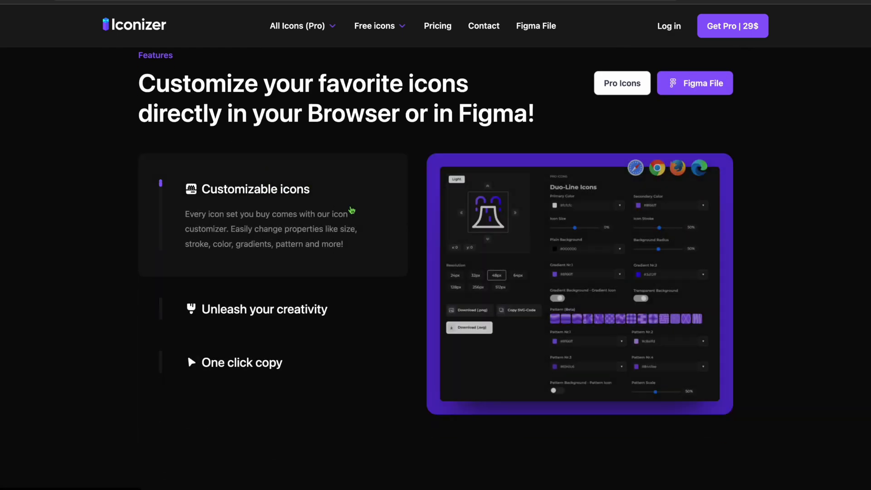
scroll(352, 210, up, 10)
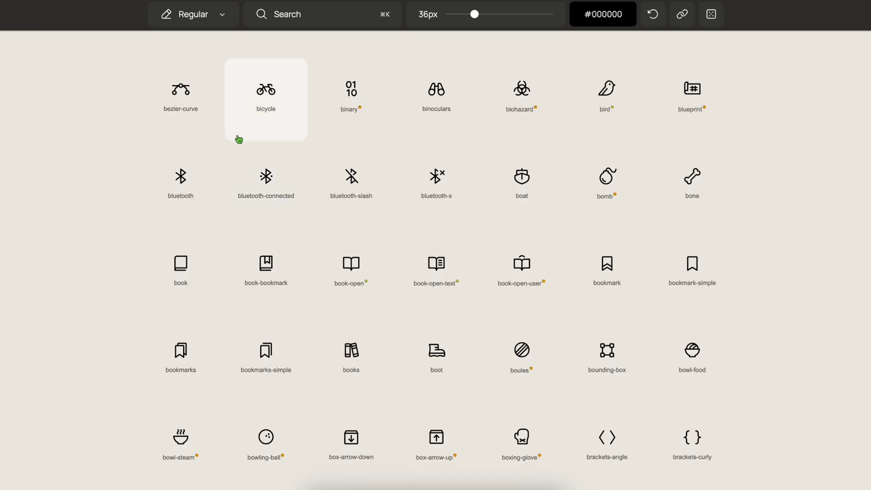
Step: Browse the Hugeicons icon library grid, then the example designs page
scroll(245, 142, down, 10)
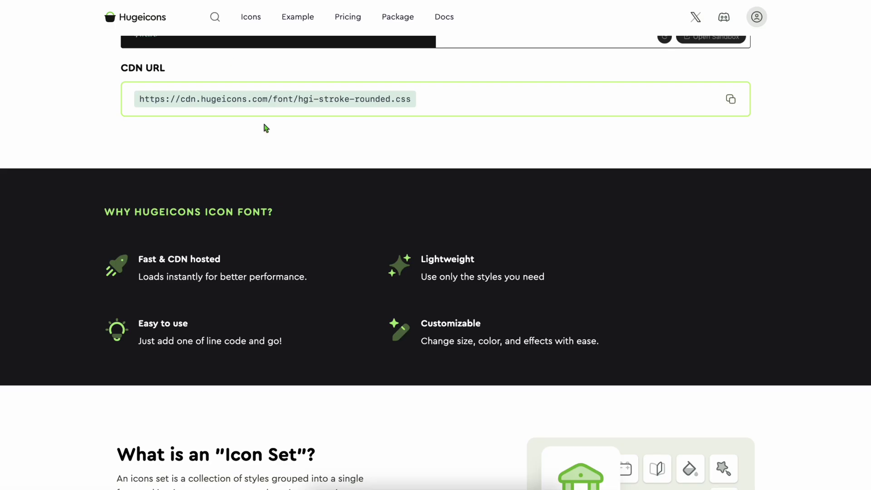
scroll(265, 129, up, 8)
click(251, 19)
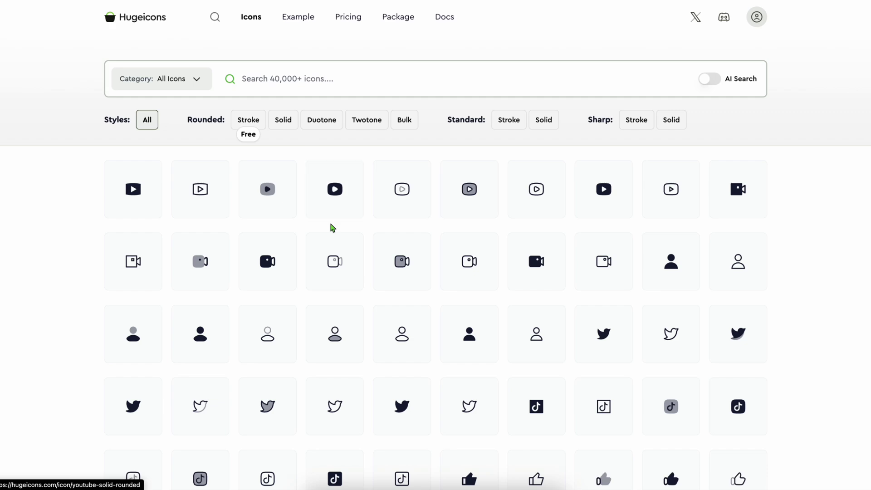
scroll(331, 228, down, 15)
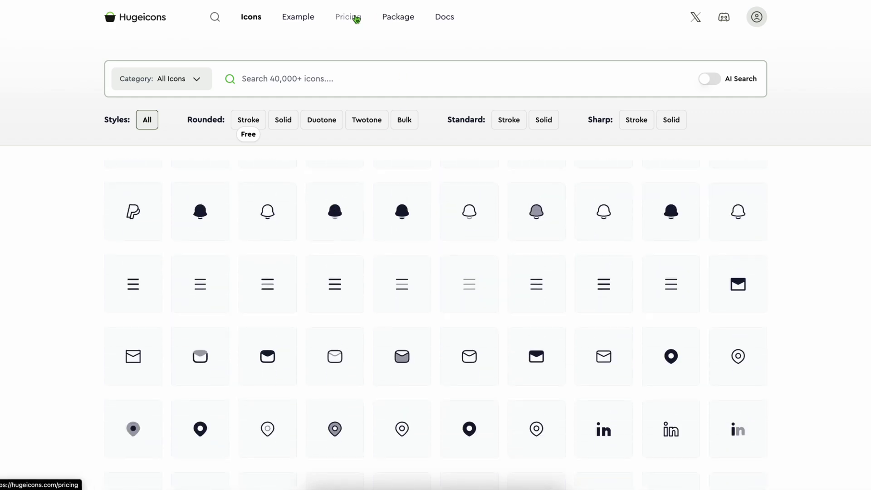
click(297, 18)
scroll(432, 305, down, 5)
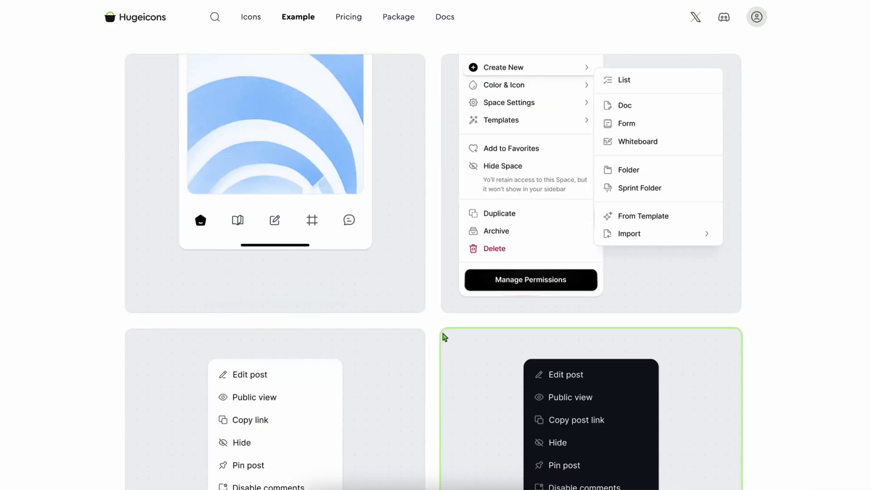
scroll(445, 337, down, 15)
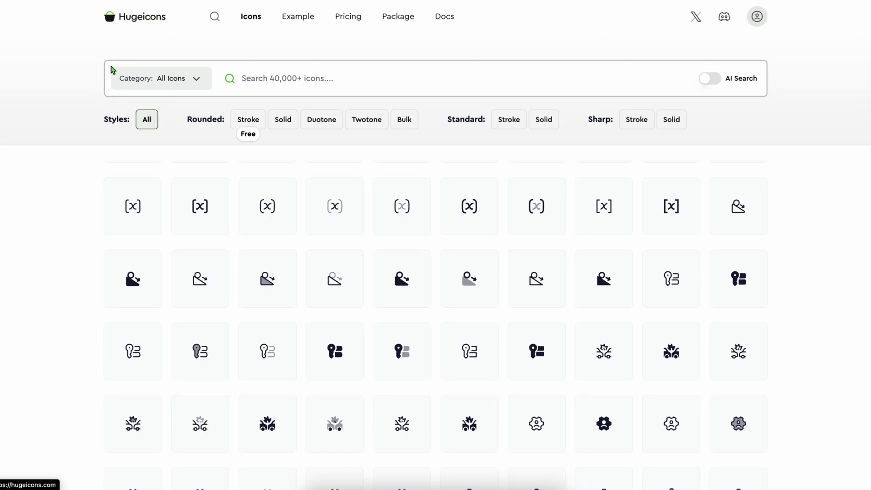
Step: Filter to Rounded Stroke icons, open an AI icon's details, then show all styles again
click(248, 119)
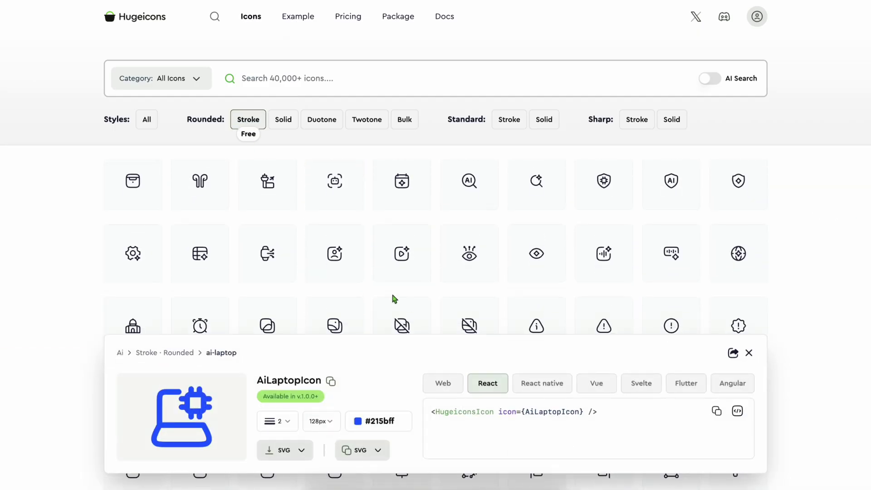
click(679, 259)
click(147, 120)
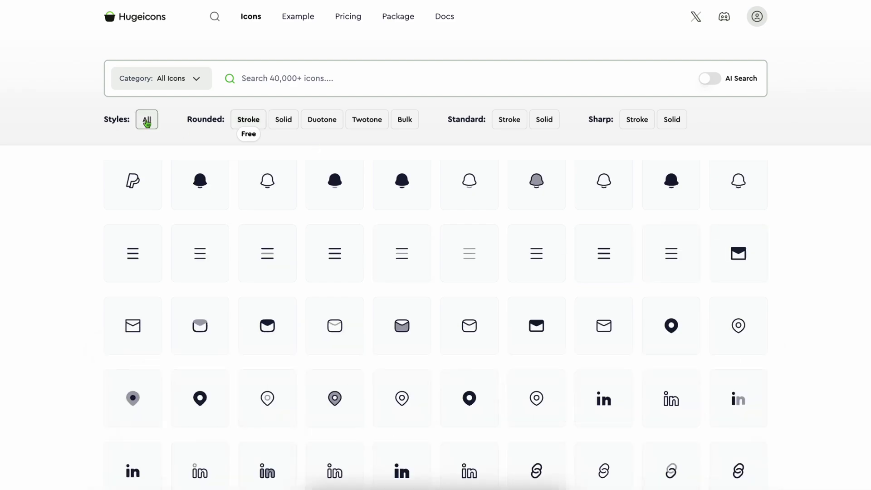